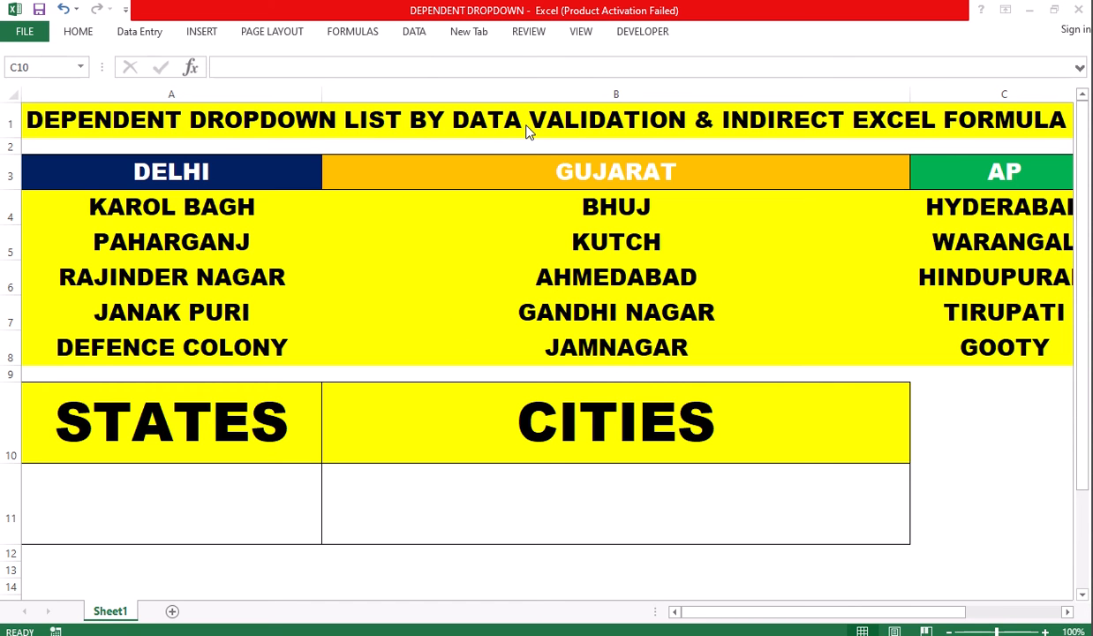
Step: Examine the state headers in row 3 and the city lists beneath DELHI, GUJARAT and AP
left_click(378, 498)
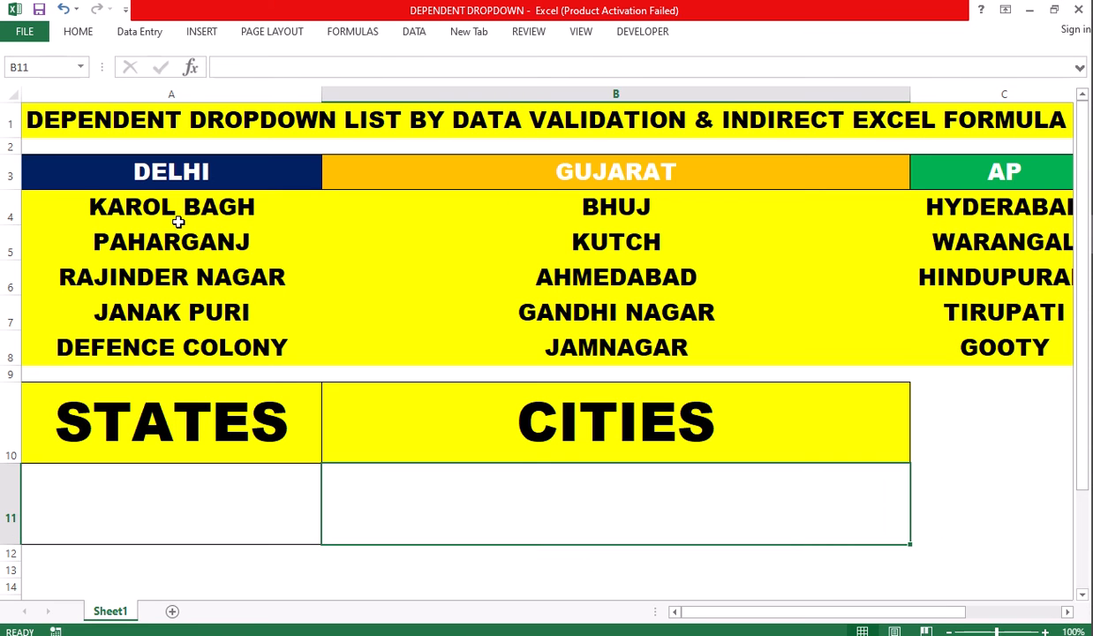
left_click(137, 168)
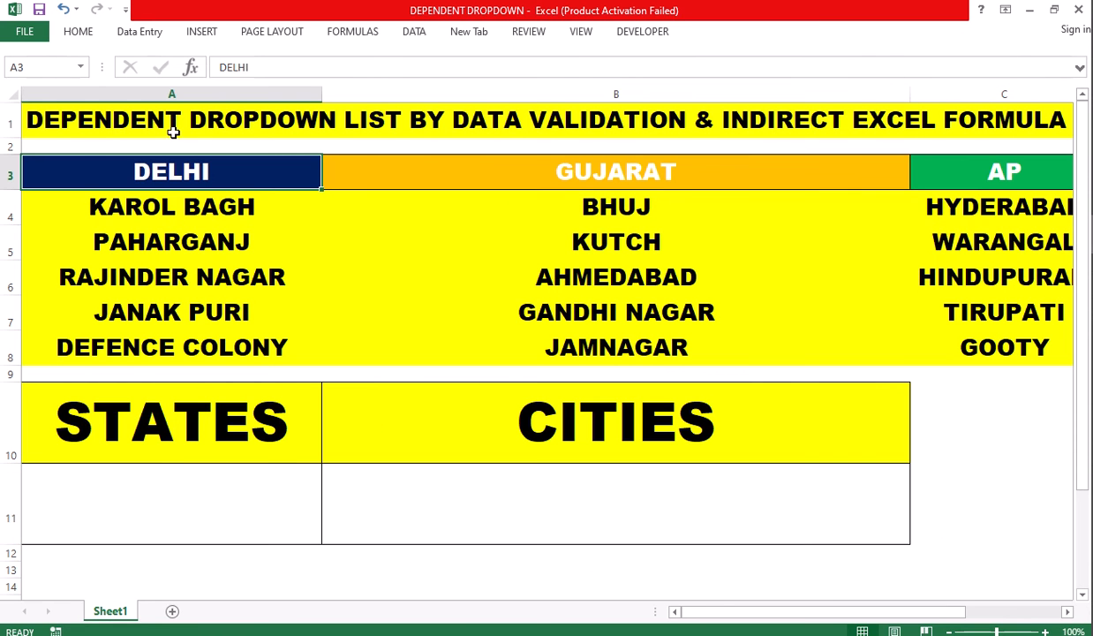
left_click_drag(90, 165, 707, 171)
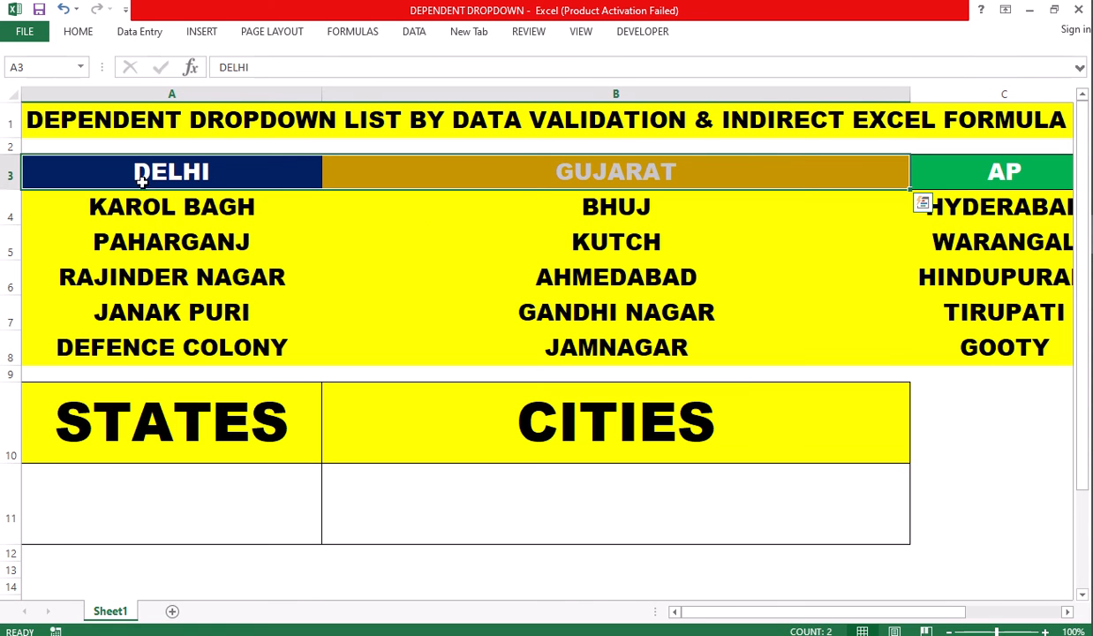
left_click_drag(156, 207, 166, 353)
left_click(627, 170)
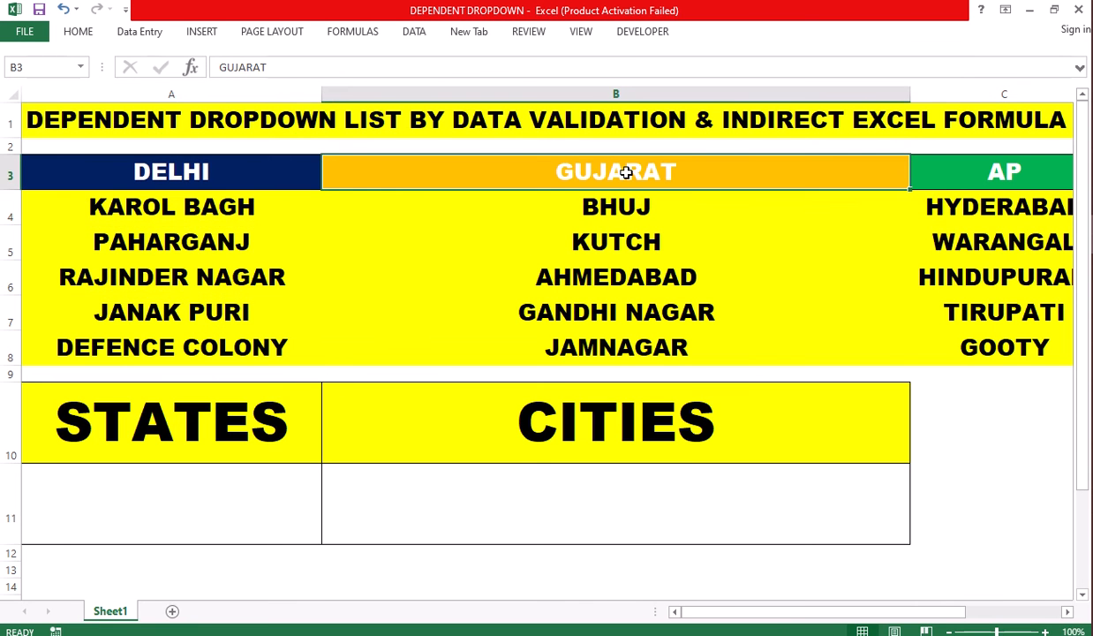
left_click_drag(633, 205, 619, 343)
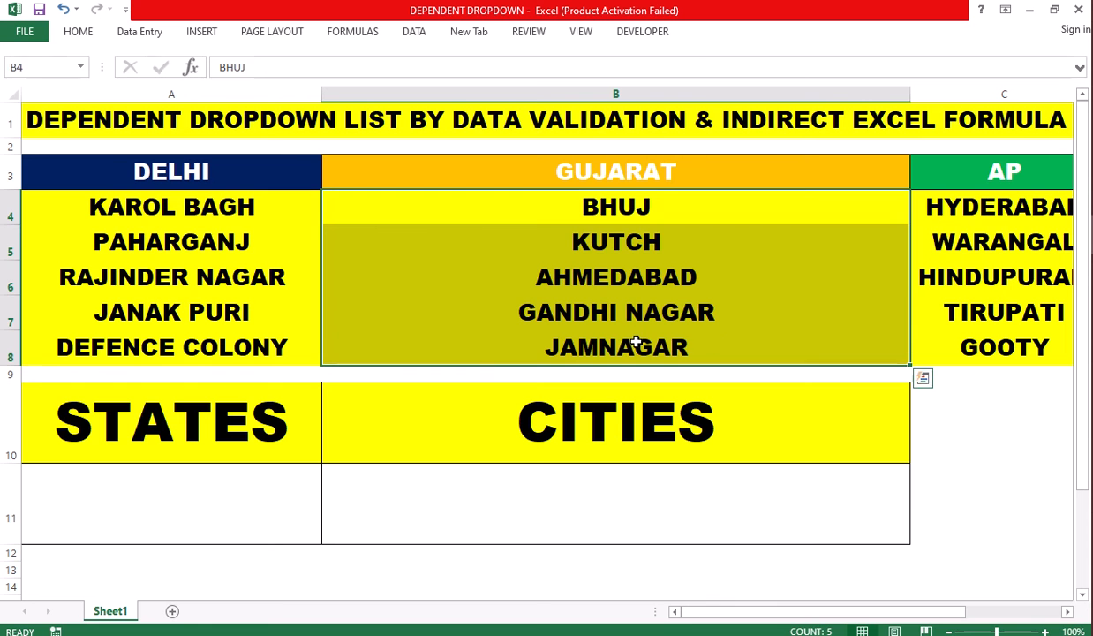
left_click_drag(981, 196, 998, 336)
left_click(666, 173)
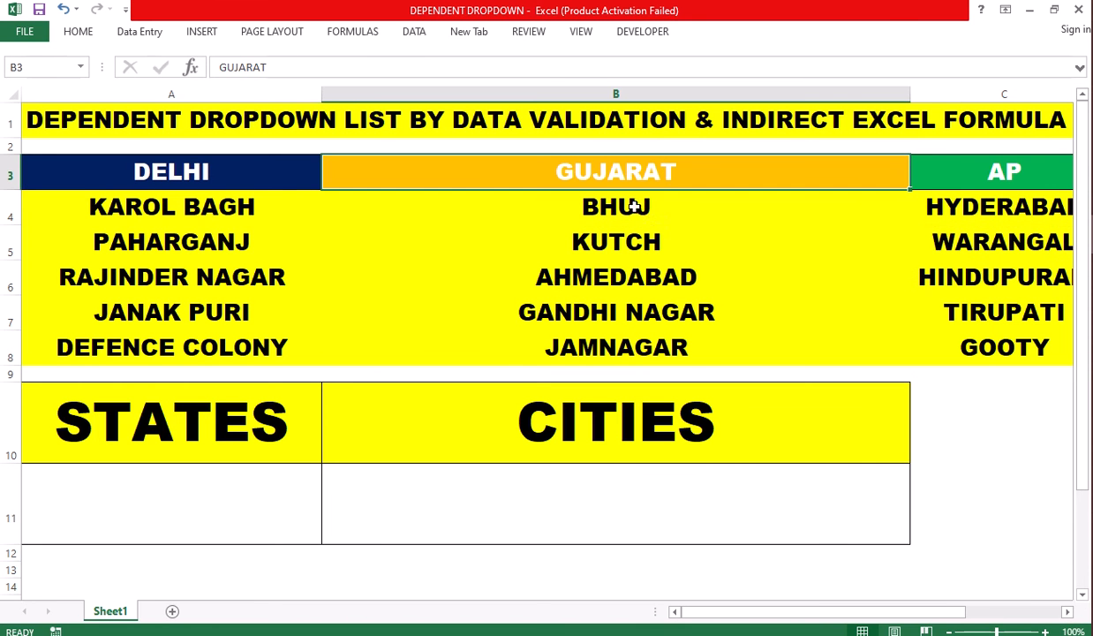
left_click_drag(629, 209, 620, 346)
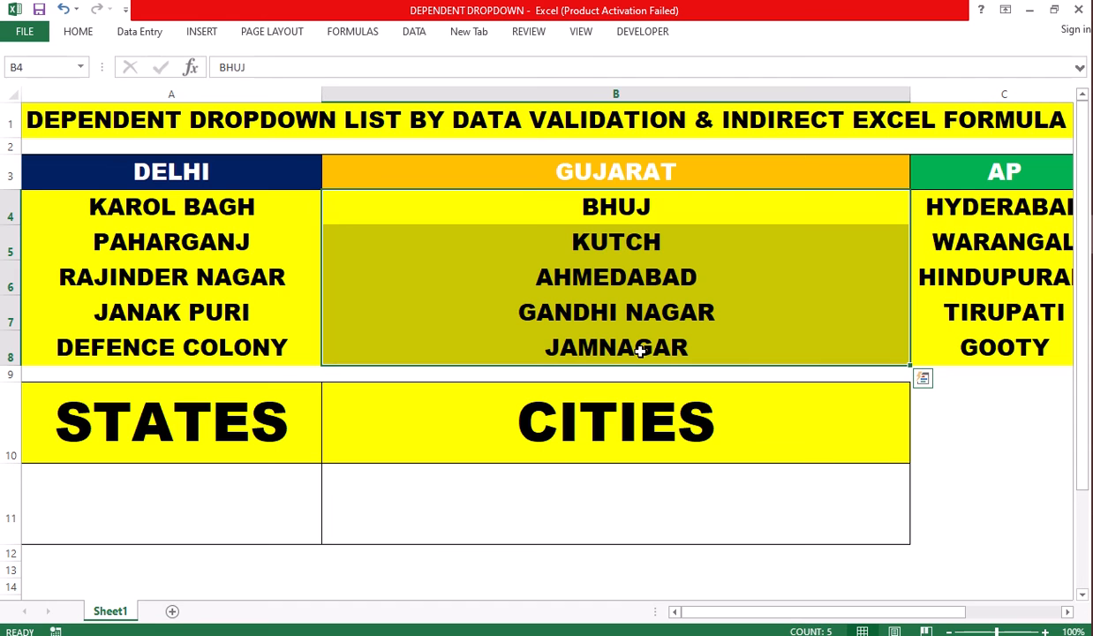
Step: Compare the blank STATES and CITIES cells in row 11 with the state headers and the Delhi city list
left_click(92, 490)
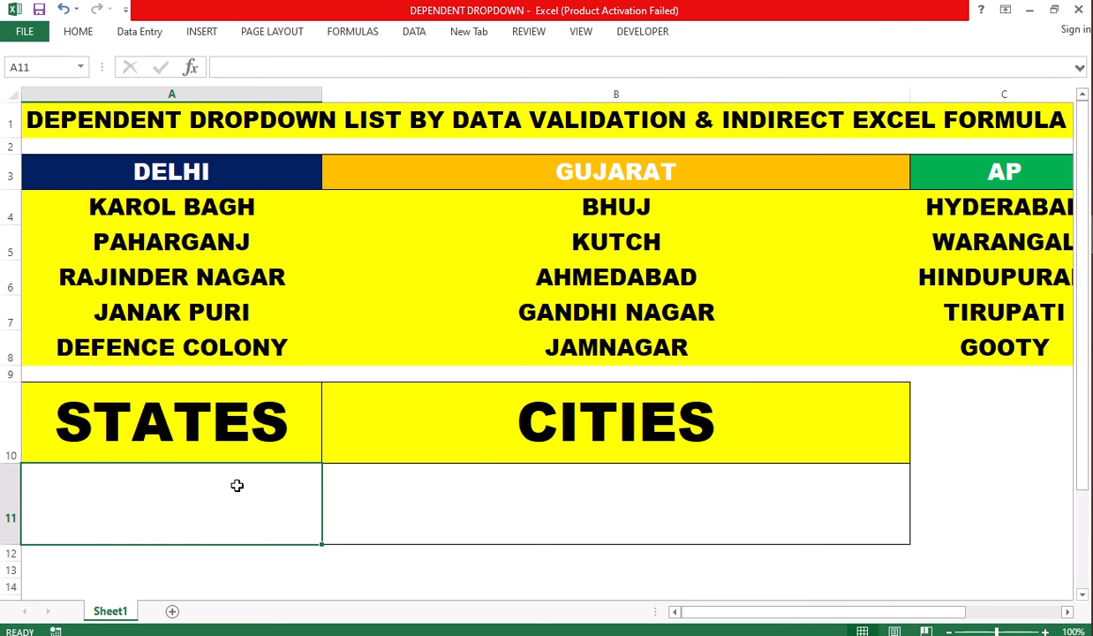
left_click(177, 174)
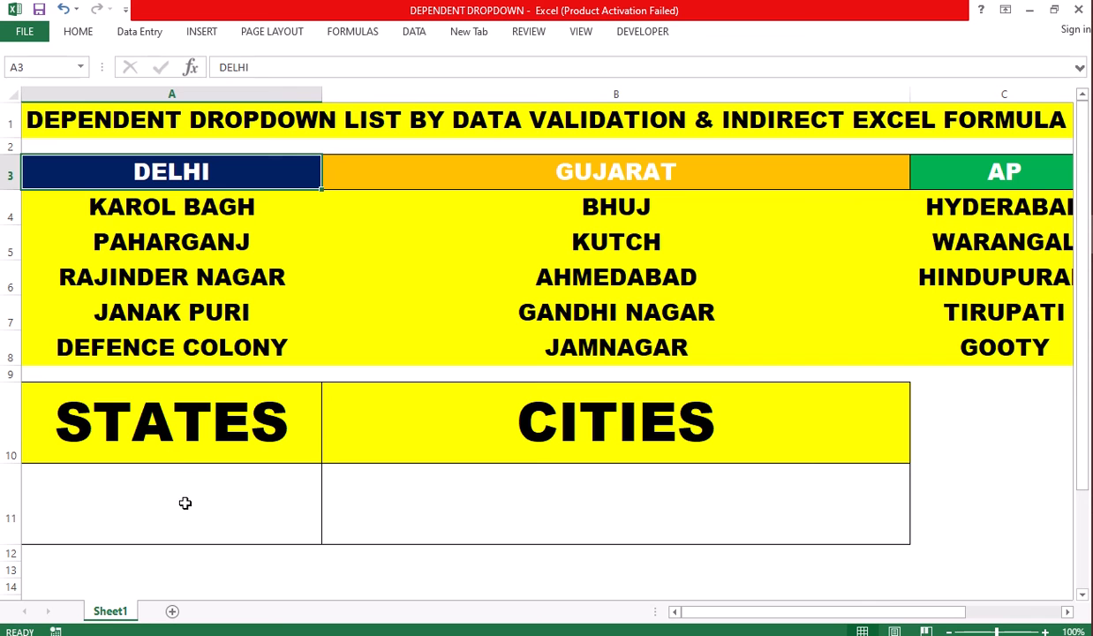
left_click(179, 487)
left_click(418, 502)
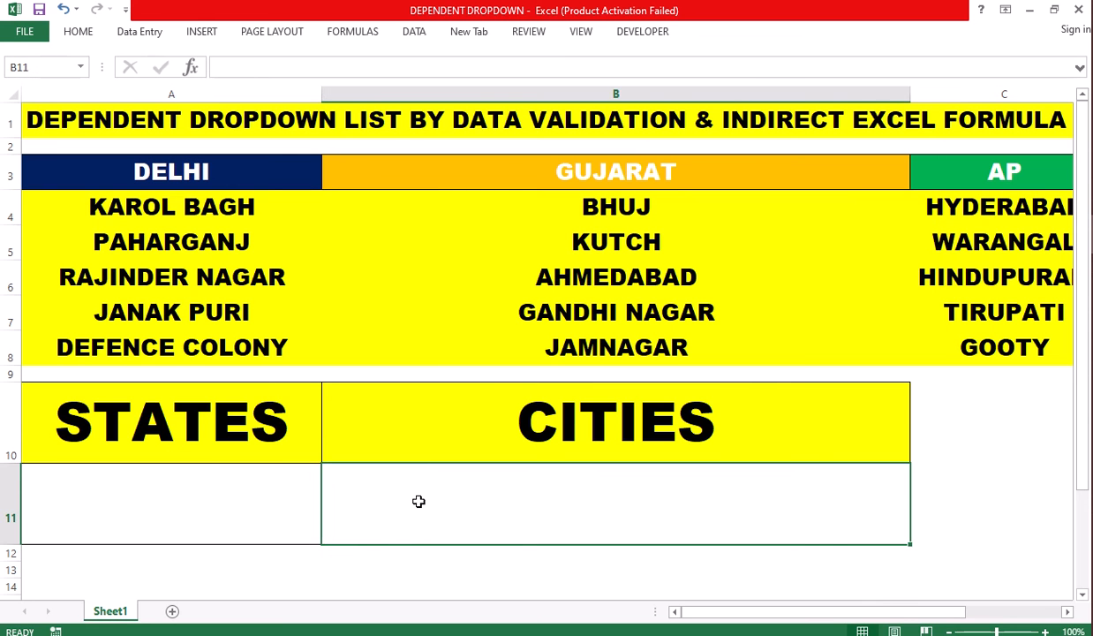
left_click(485, 163)
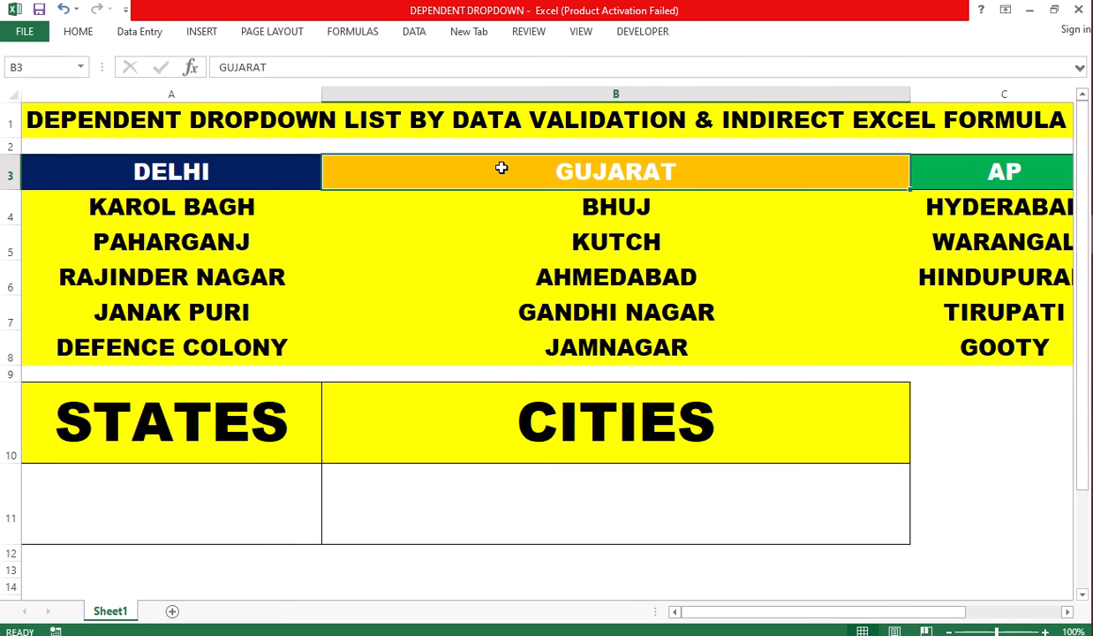
left_click(131, 517)
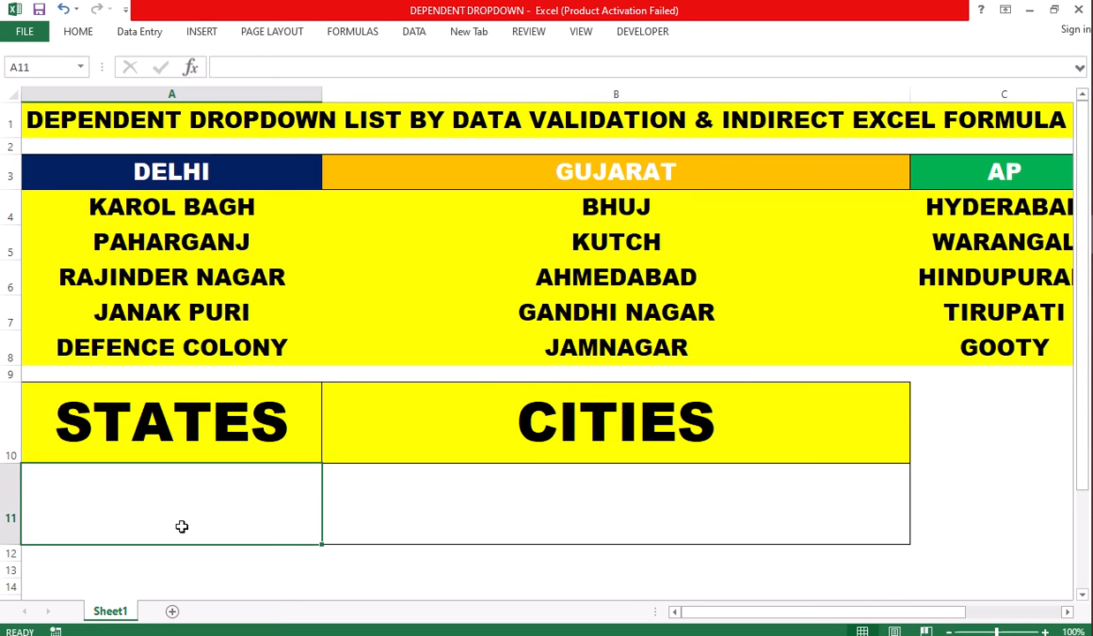
left_click(465, 507)
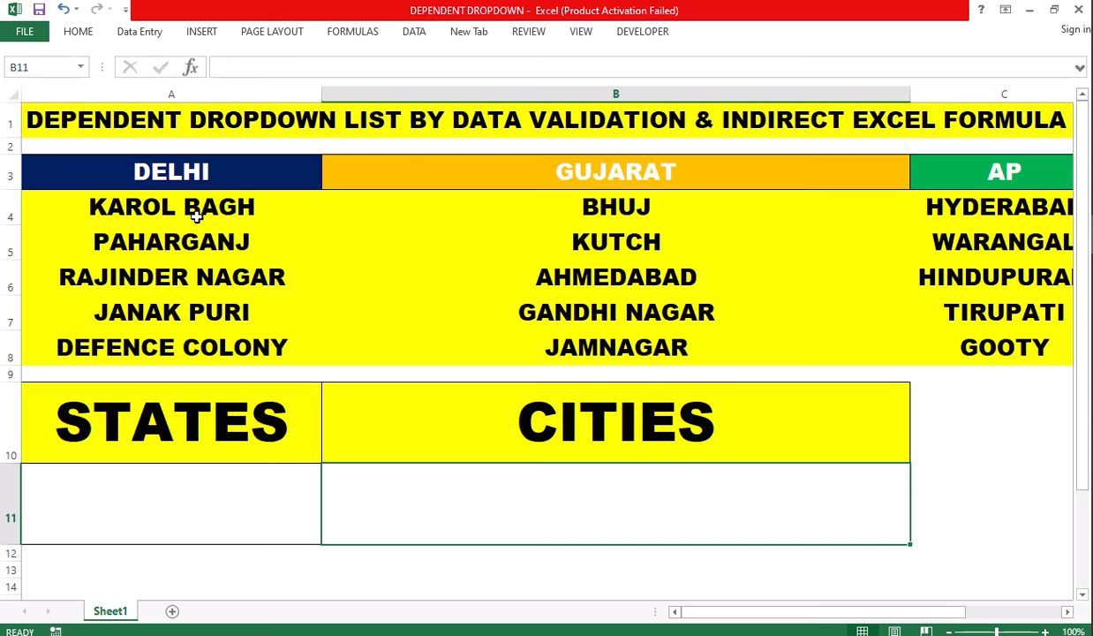
left_click_drag(188, 208, 188, 353)
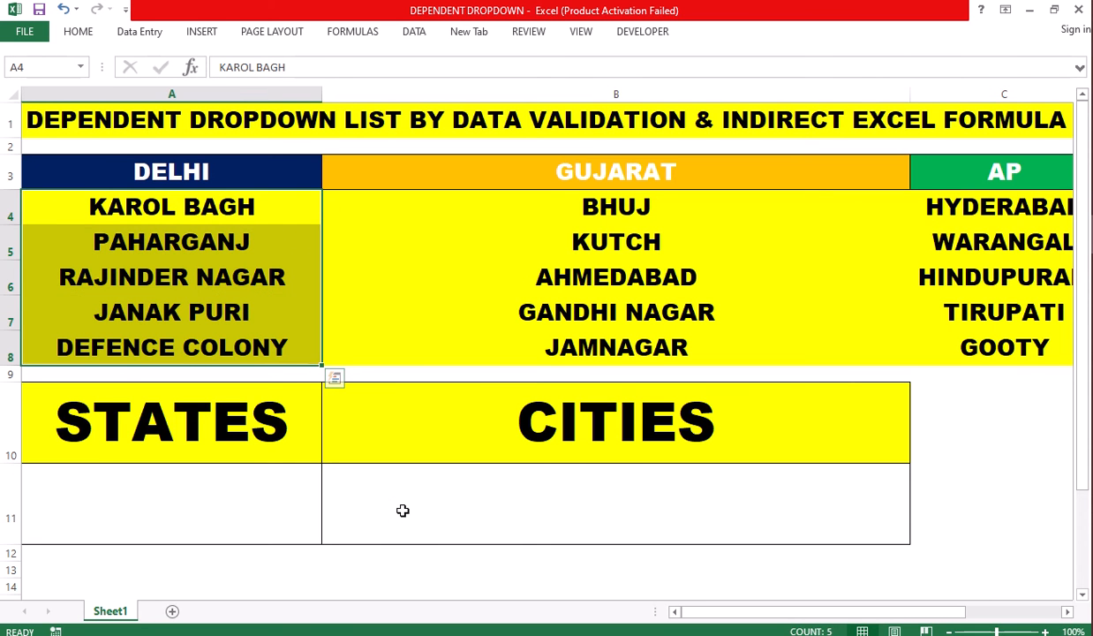
left_click(402, 510)
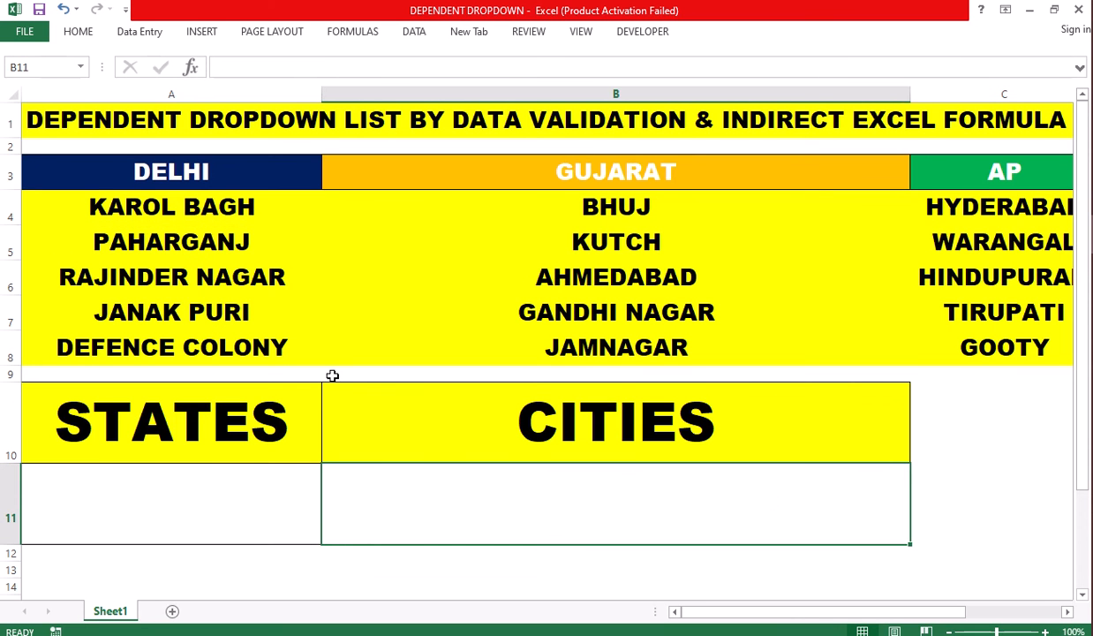
Step: Create named ranges from the state and city table A3:G8, using only the top row as names
left_click_drag(43, 167, 856, 343)
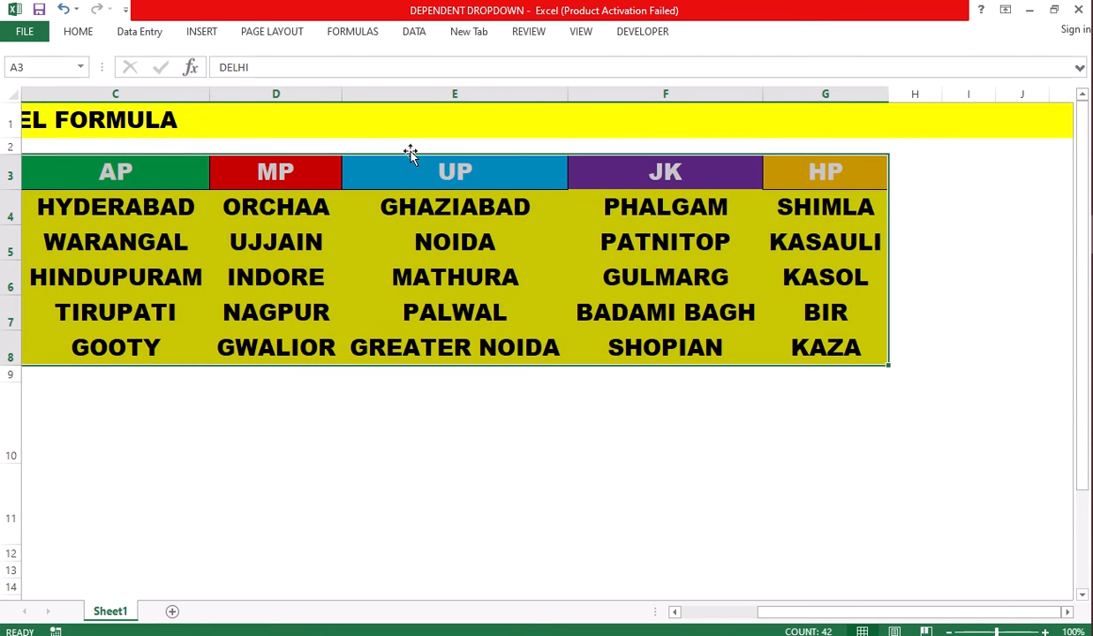
left_click(415, 32)
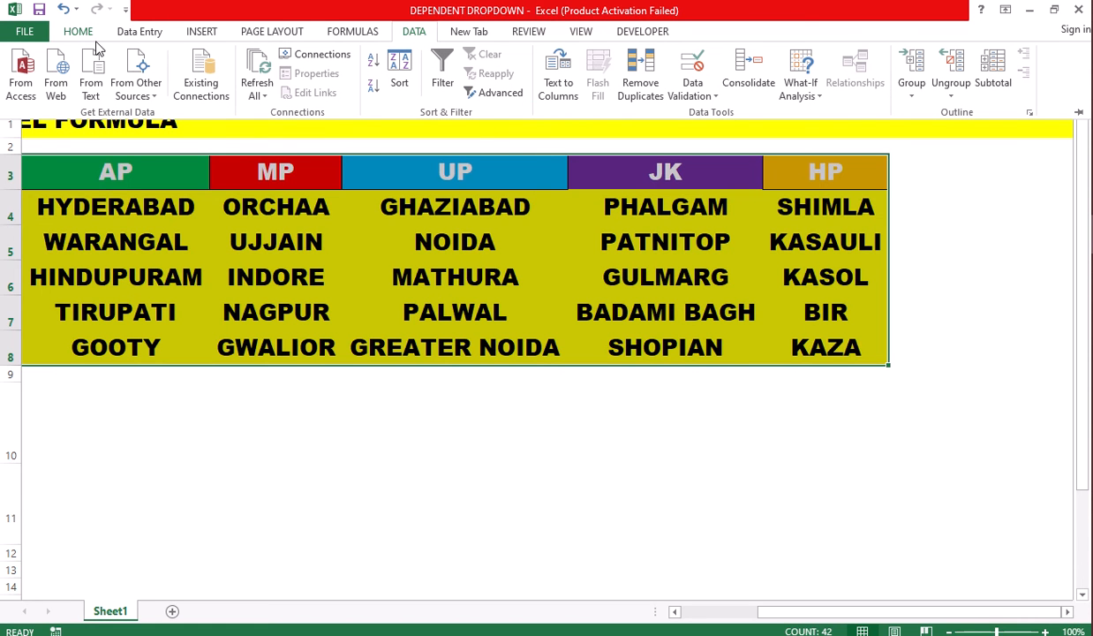
left_click(355, 32)
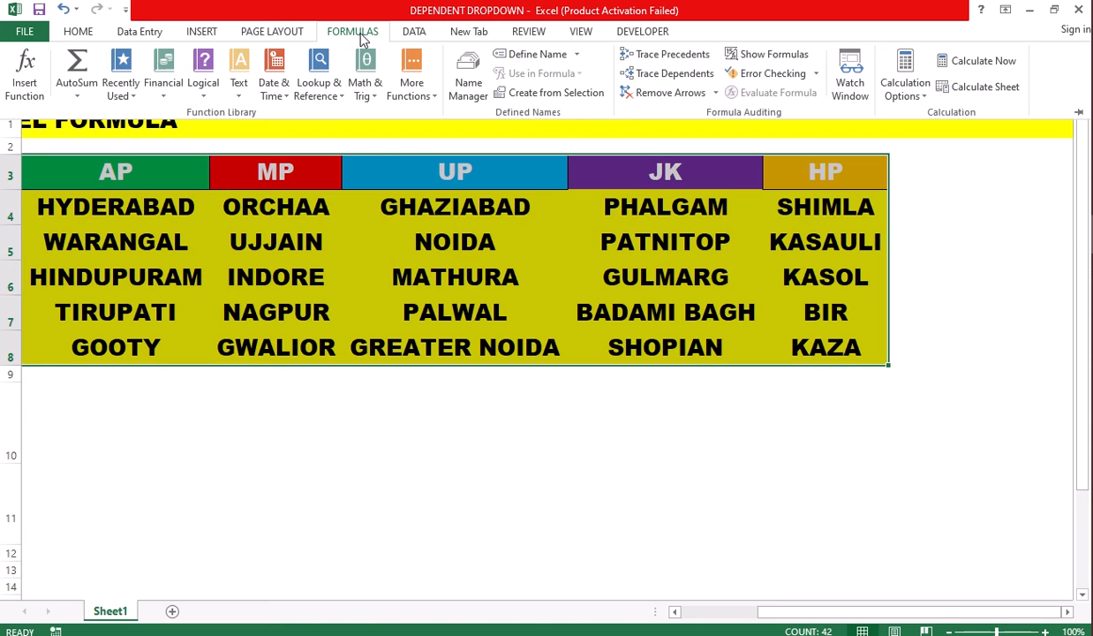
left_click(553, 94)
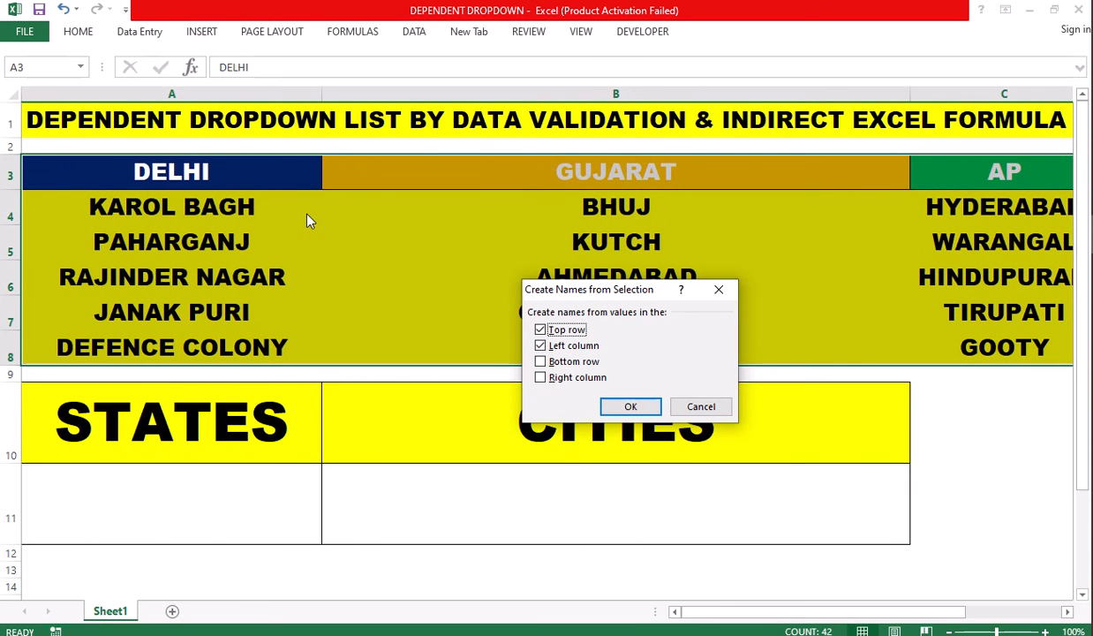
left_click(540, 346)
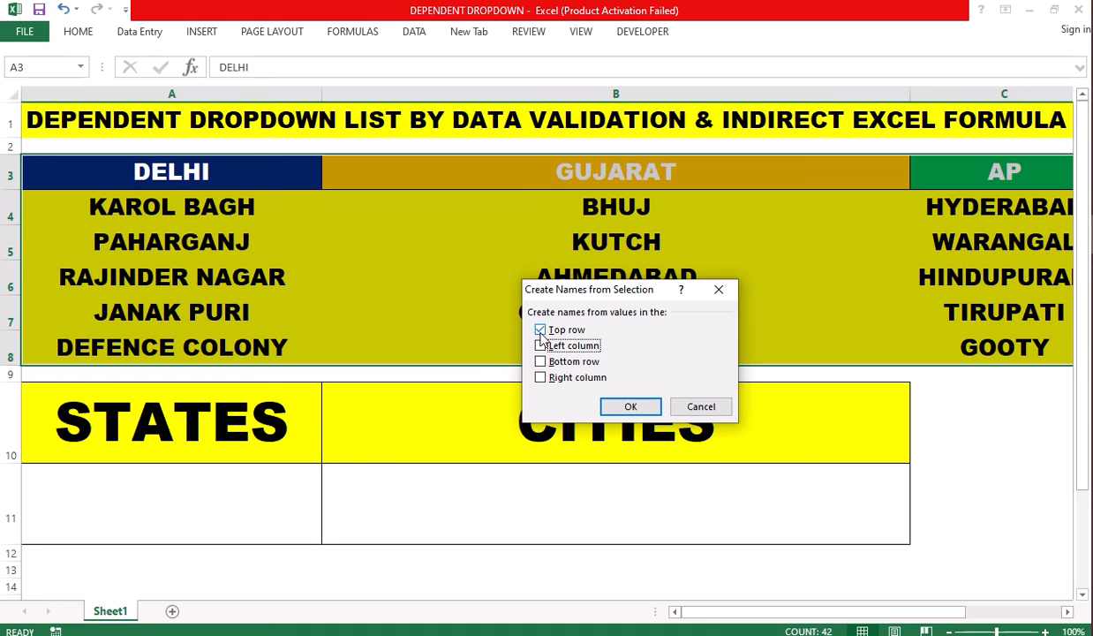
left_click(630, 407)
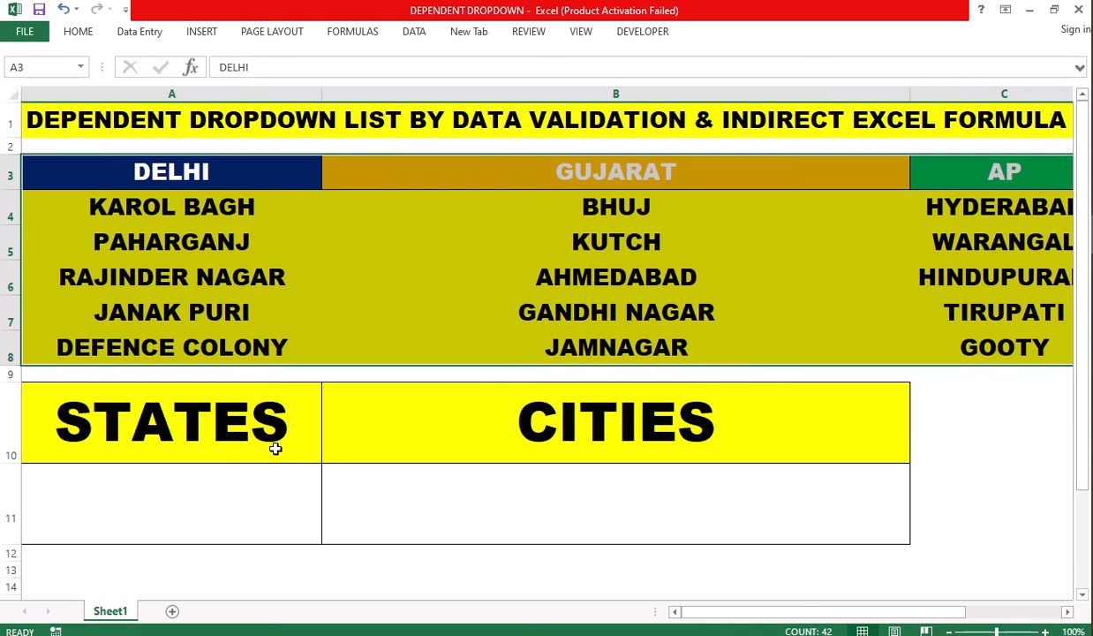
Step: Review the DELHI and GUJARAT entries and their cell references in the Name Manager, and close it
left_click(346, 35)
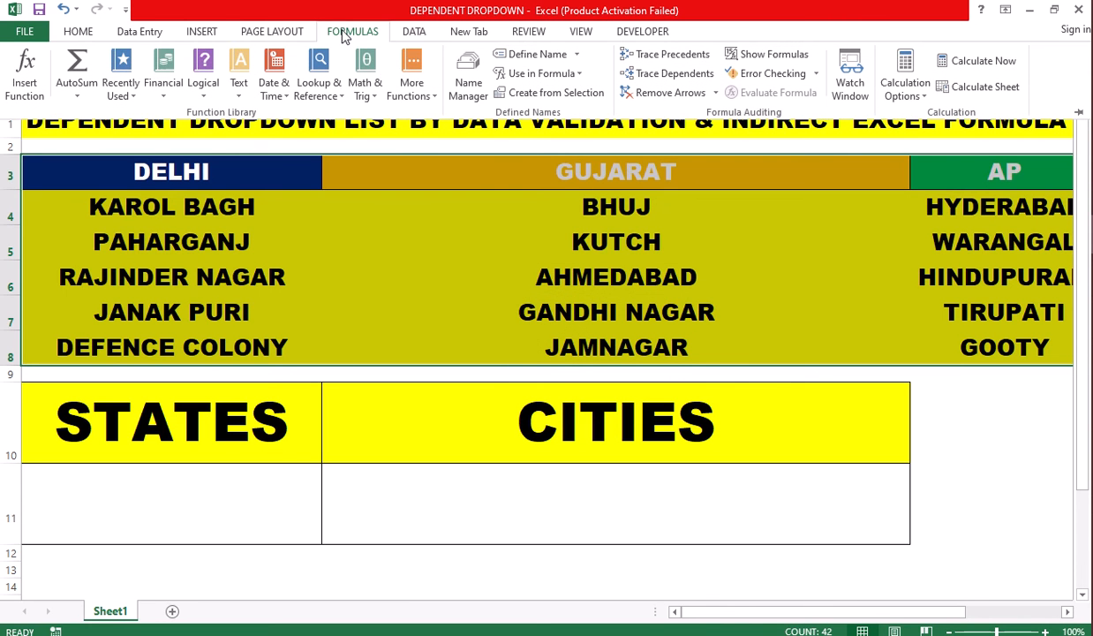
left_click(469, 88)
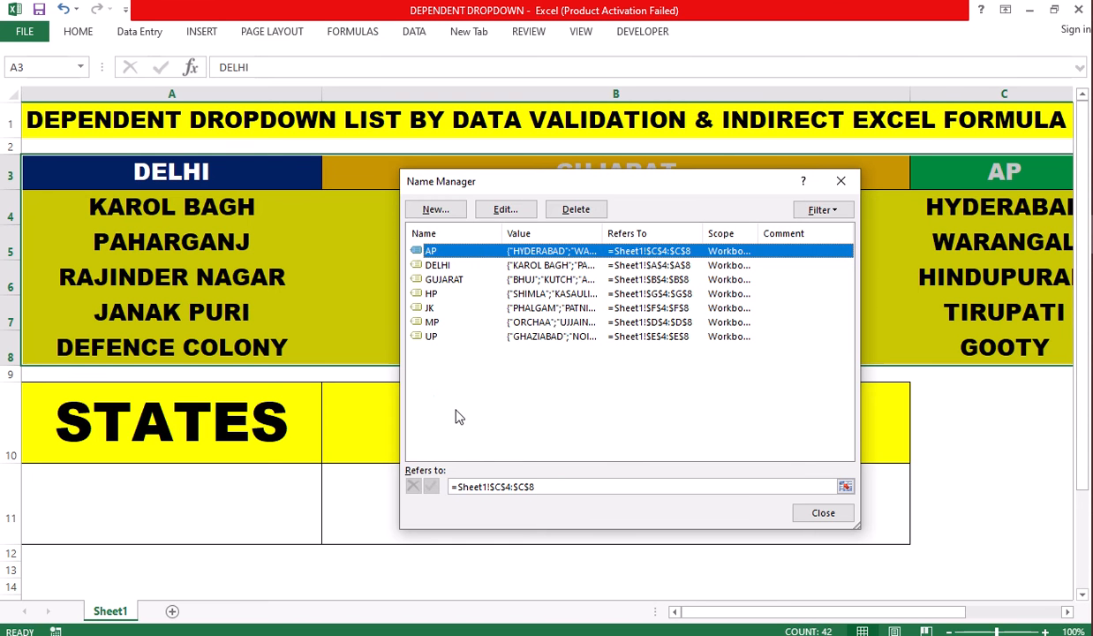
left_click(434, 267)
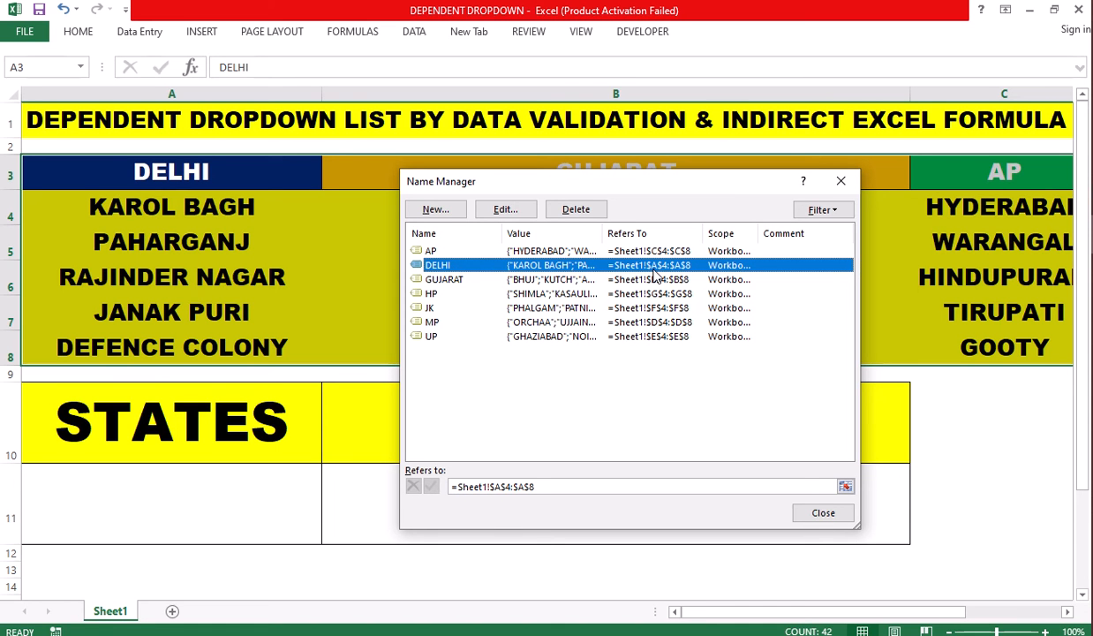
left_click(437, 279)
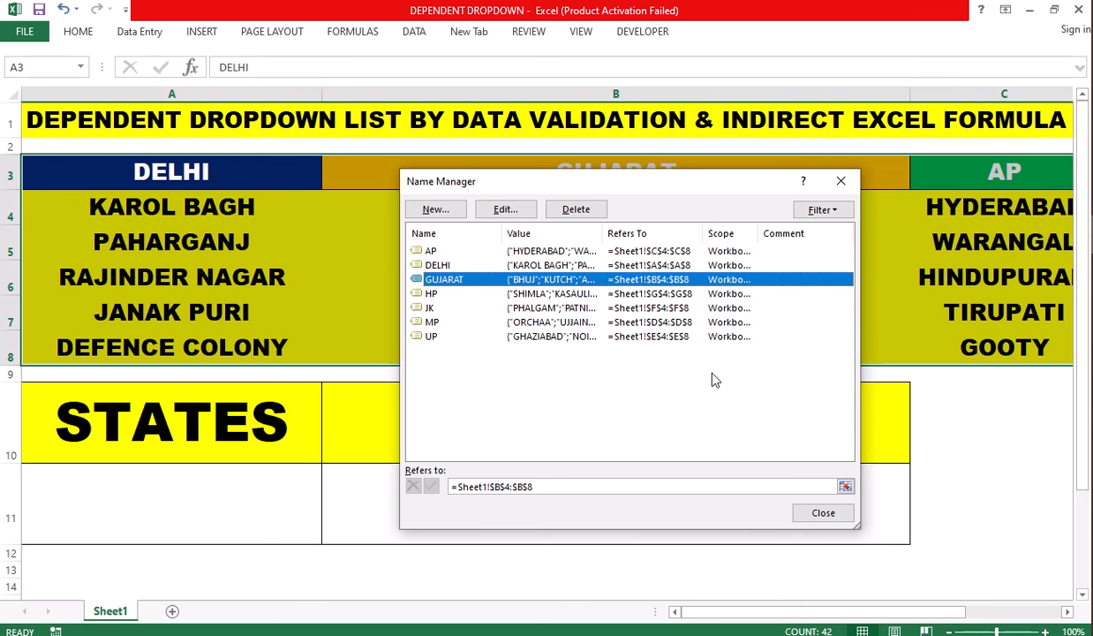
left_click(840, 181)
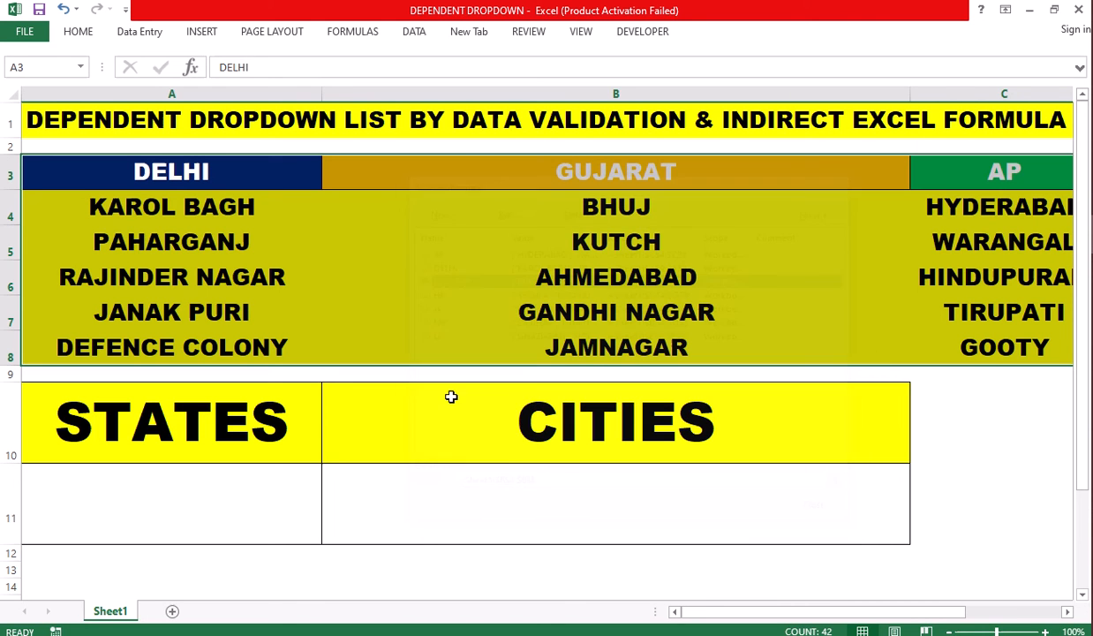
Step: Check the DELHI and GUJARAT named ranges on the sheet and examine the AP column with its cities
left_click(347, 516)
left_click(156, 170)
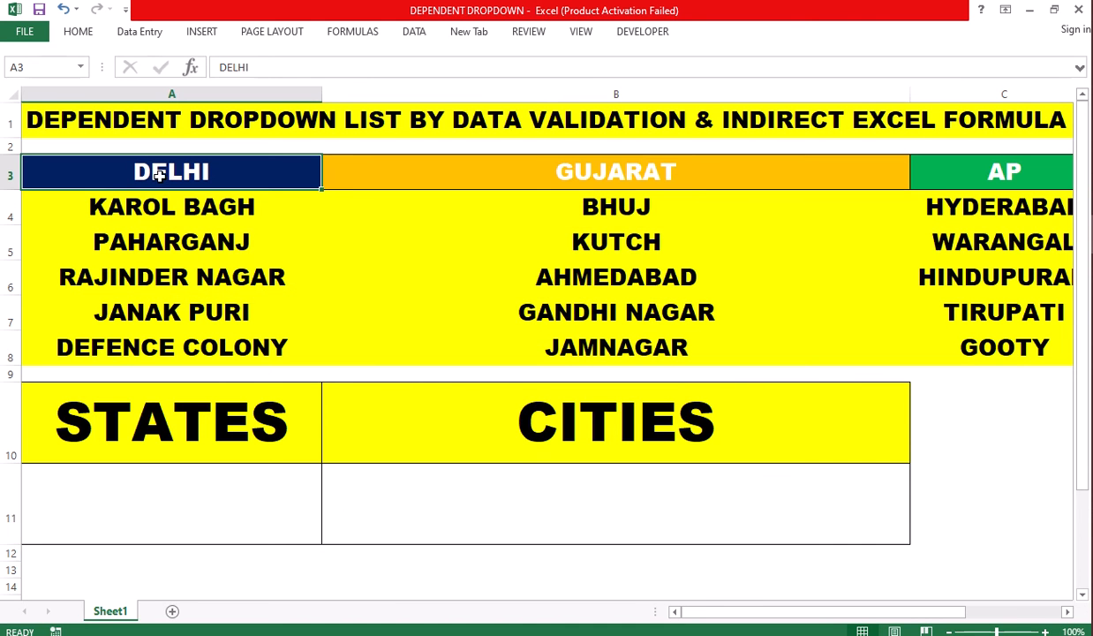
left_click_drag(159, 207, 158, 338)
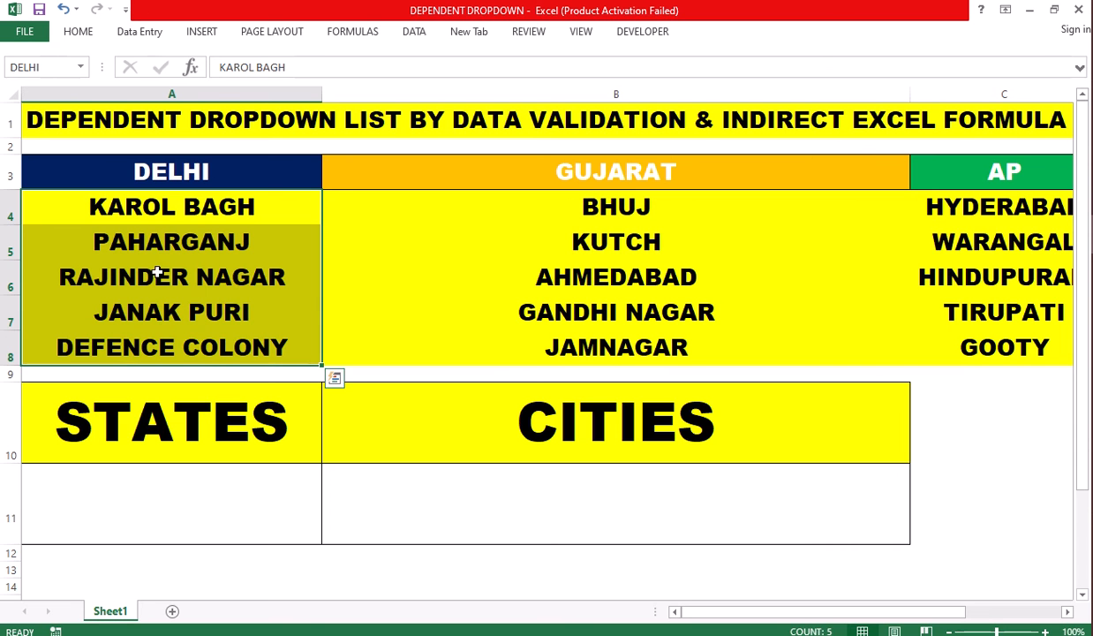
left_click(162, 175)
left_click(581, 163)
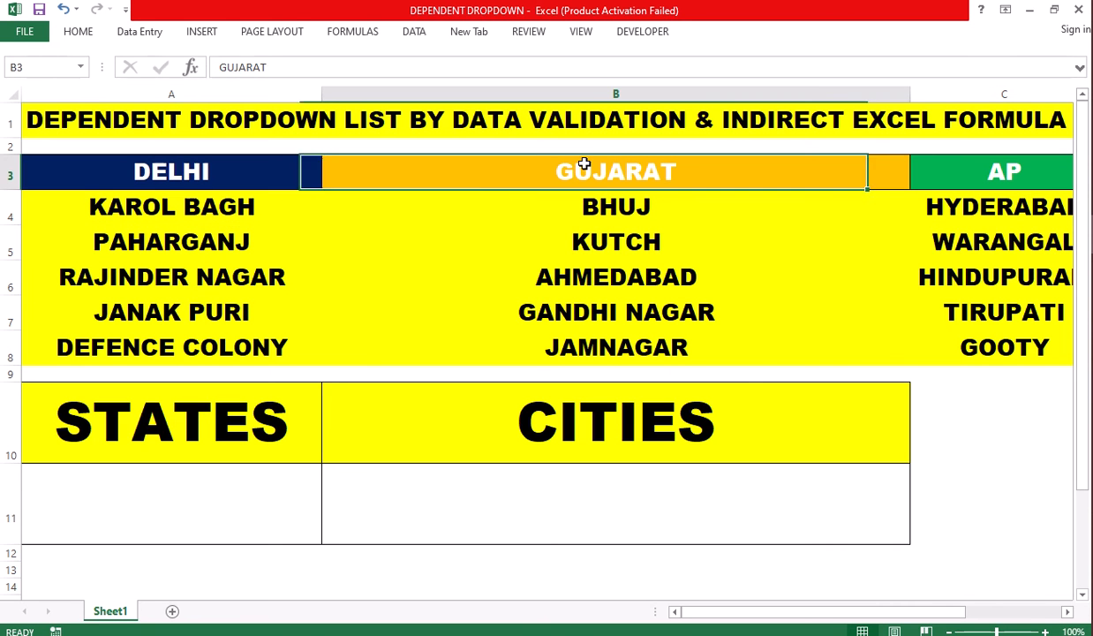
left_click_drag(584, 198, 624, 347)
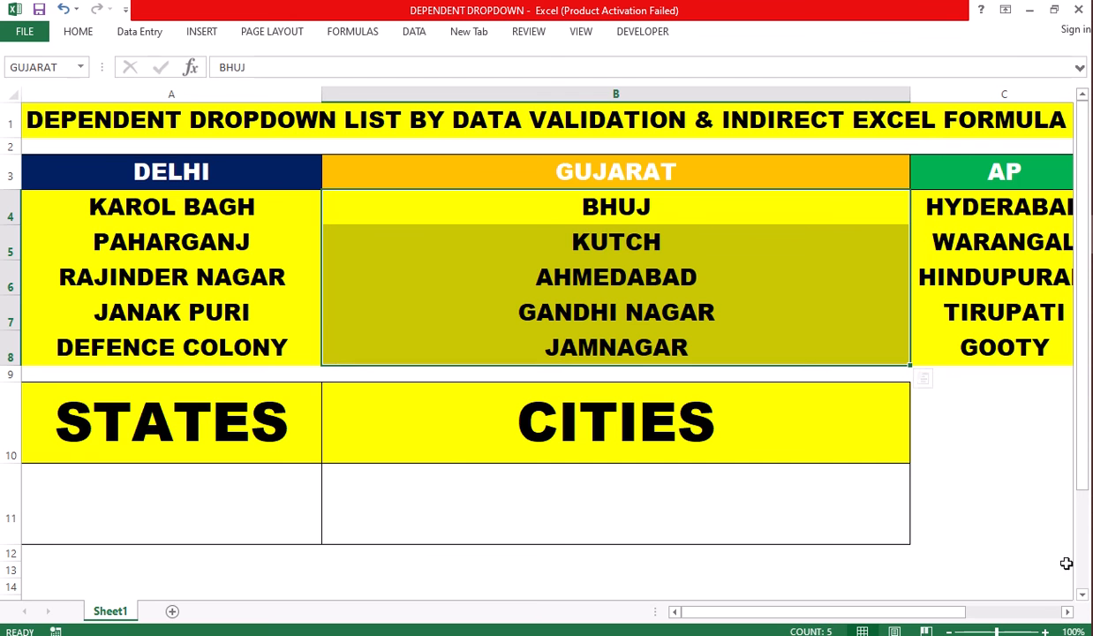
left_click(1067, 612)
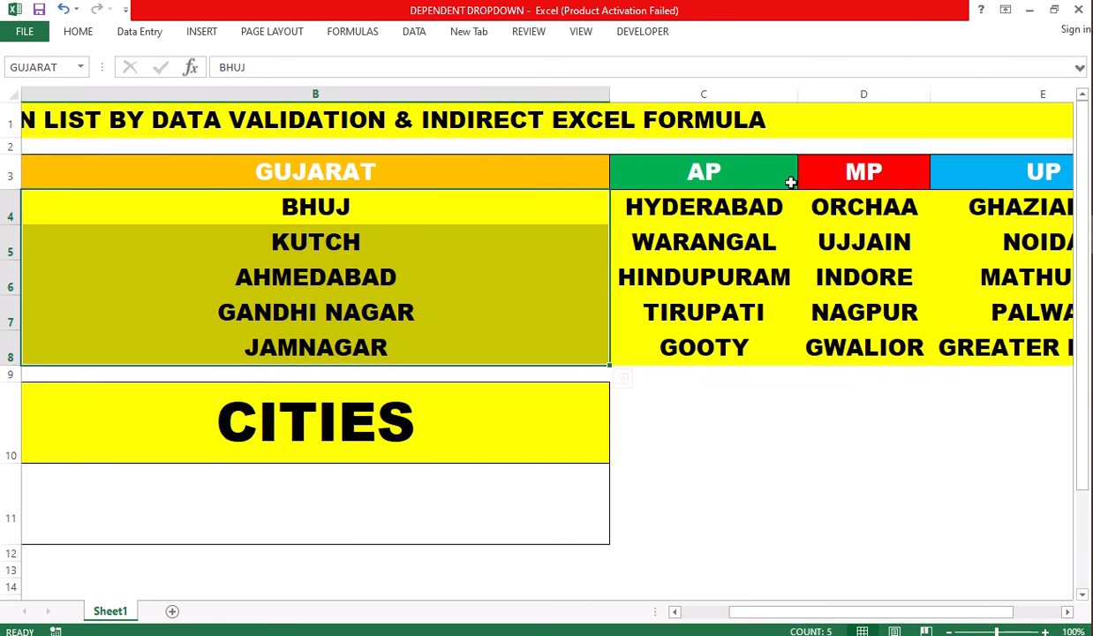
left_click_drag(693, 171, 722, 352)
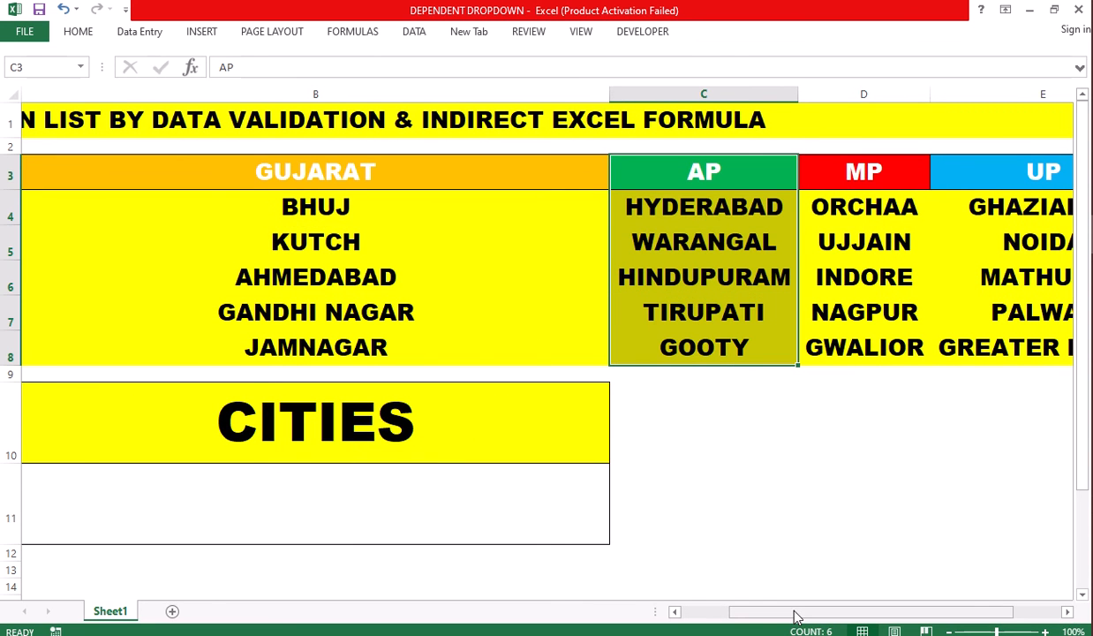
Step: Add list data validation to the blank STATES cell A11, using the state headers =$A$3:$G$3 as source
left_click_drag(795, 615, 645, 615)
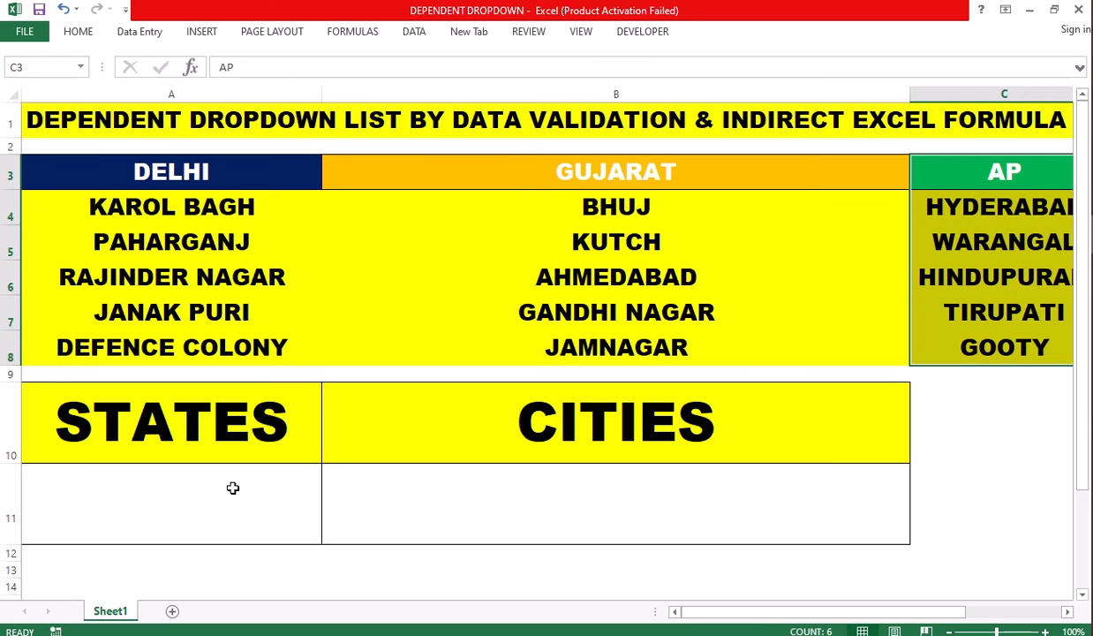
left_click(229, 487)
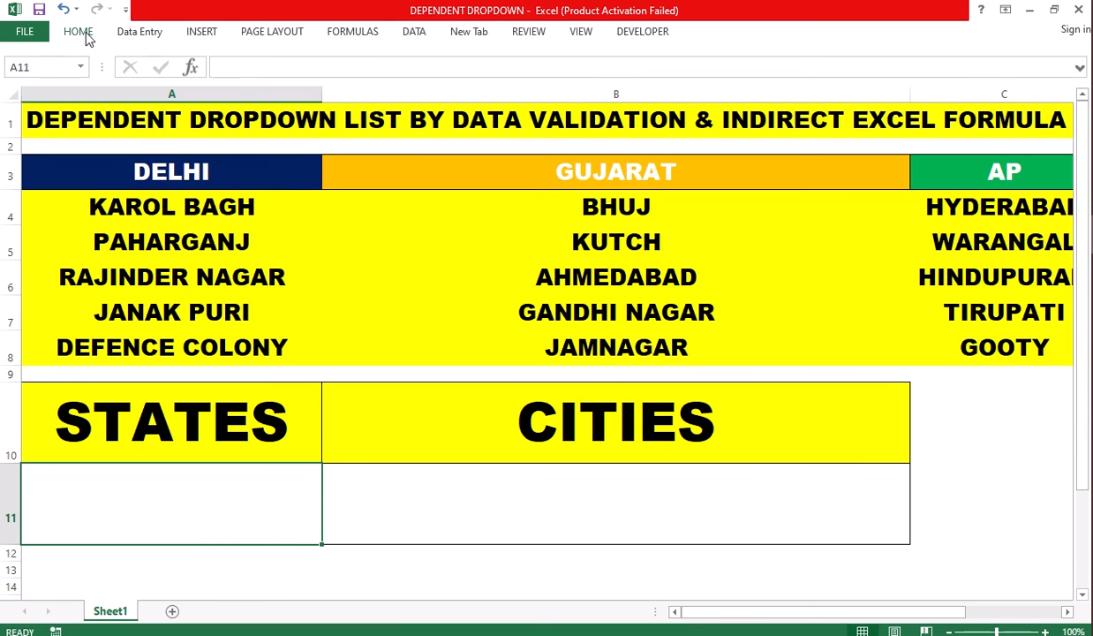
left_click(412, 33)
left_click(692, 85)
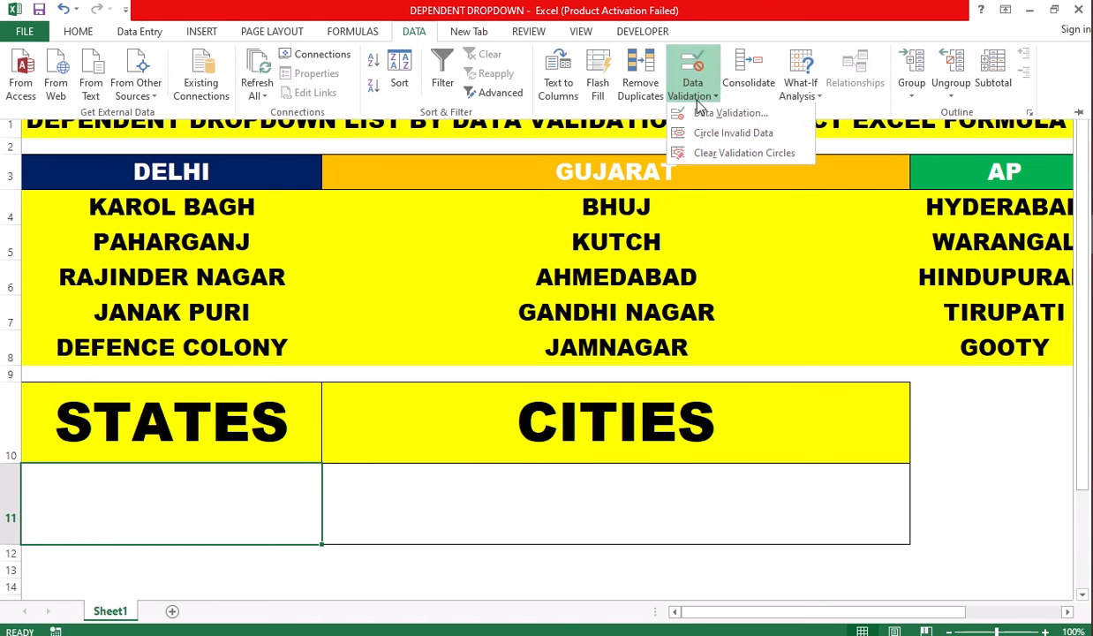
left_click(713, 115)
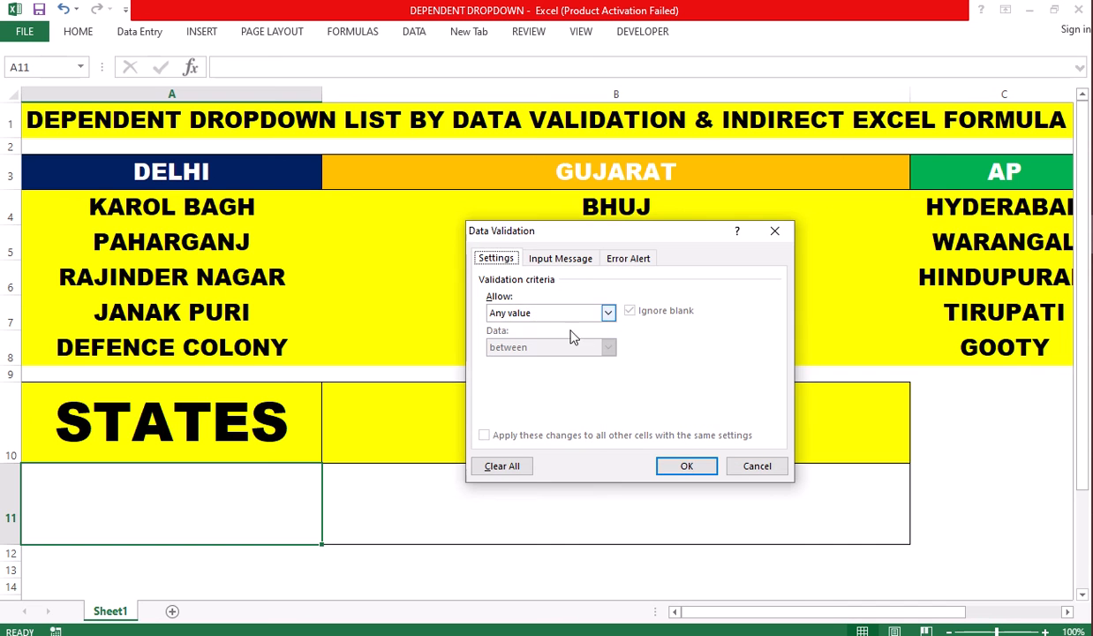
left_click(609, 314)
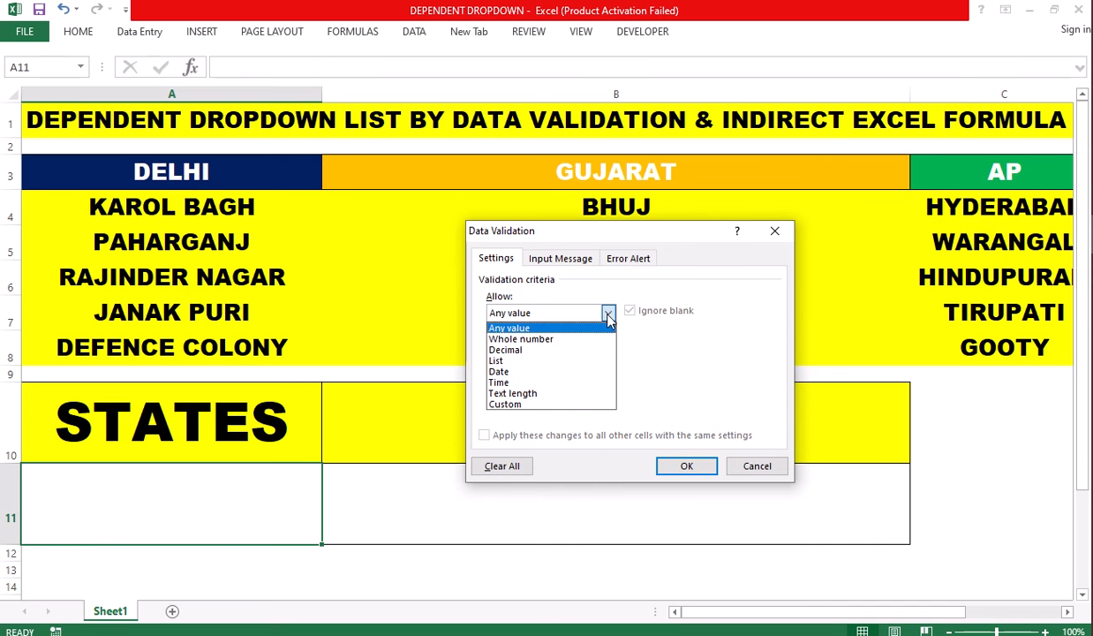
left_click(518, 359)
left_click(534, 382)
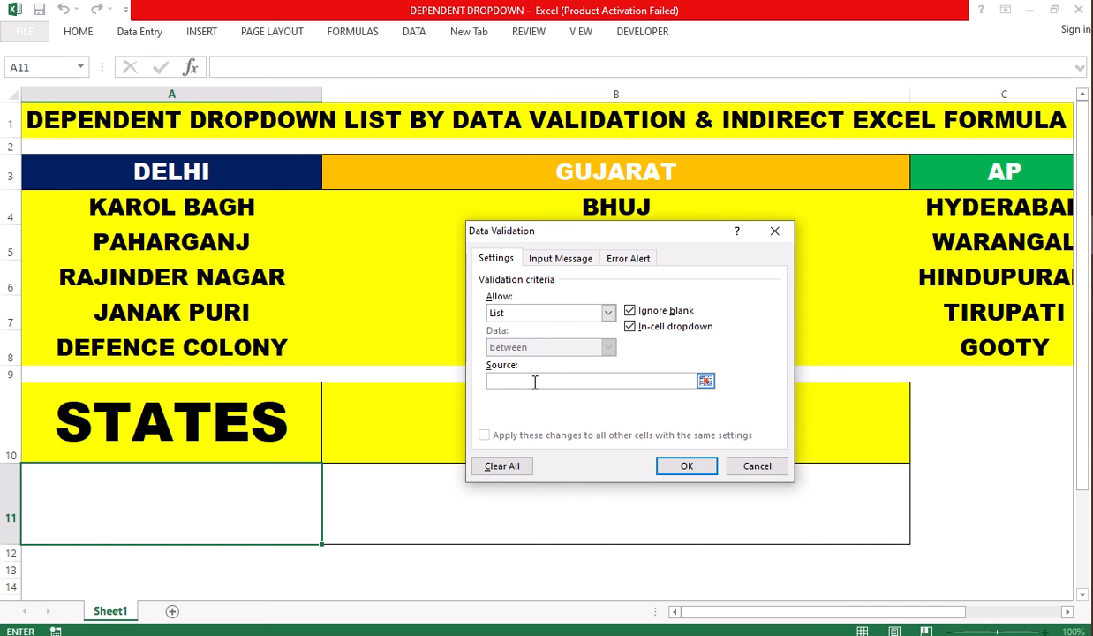
type("=")
left_click_drag(116, 171, 871, 177)
left_click(687, 465)
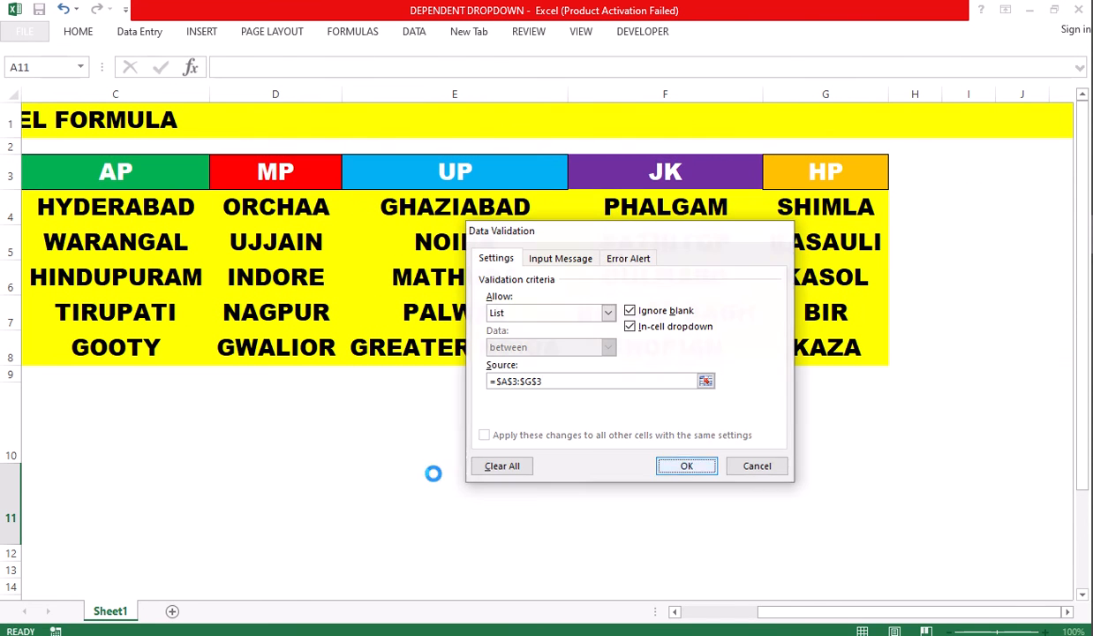
Step: Choose DELHI from the dropdown list in the STATES cell A11
left_click_drag(776, 617, 661, 616)
left_click(329, 536)
left_click(288, 443)
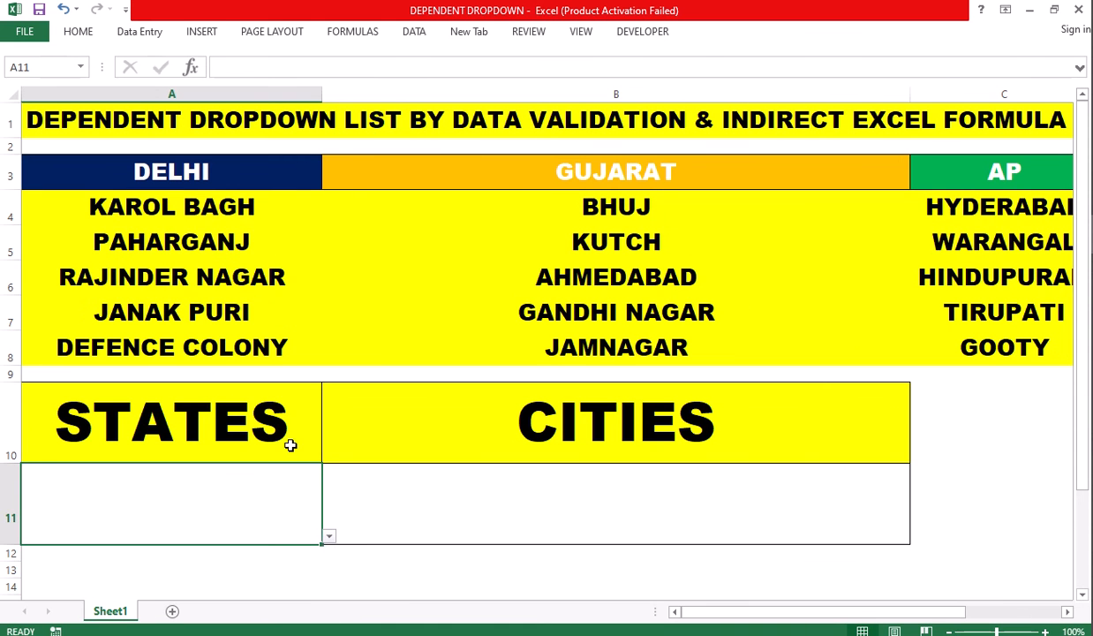
left_click(329, 537)
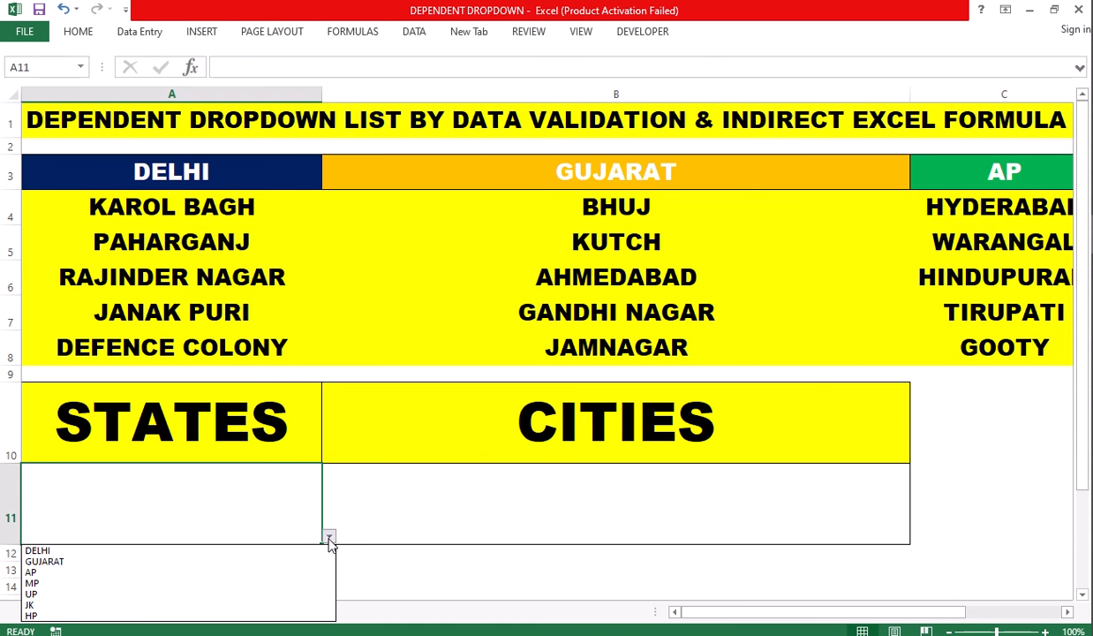
left_click(222, 549)
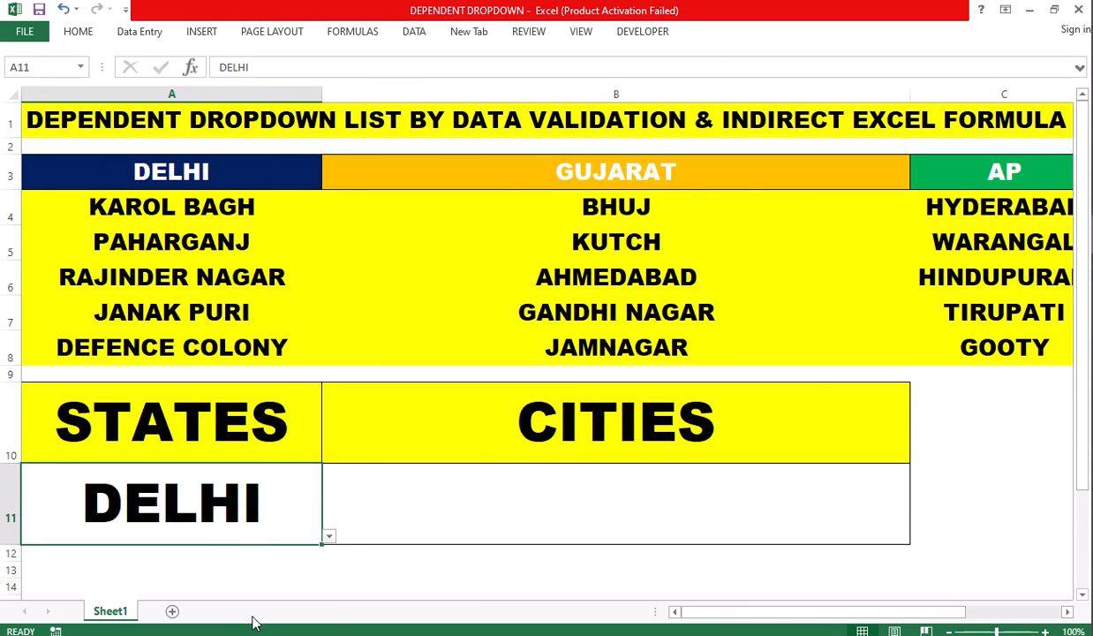
Step: Add list data validation to the CITIES cell B11 with the source =INDIRECT($A$11)
left_click(459, 496)
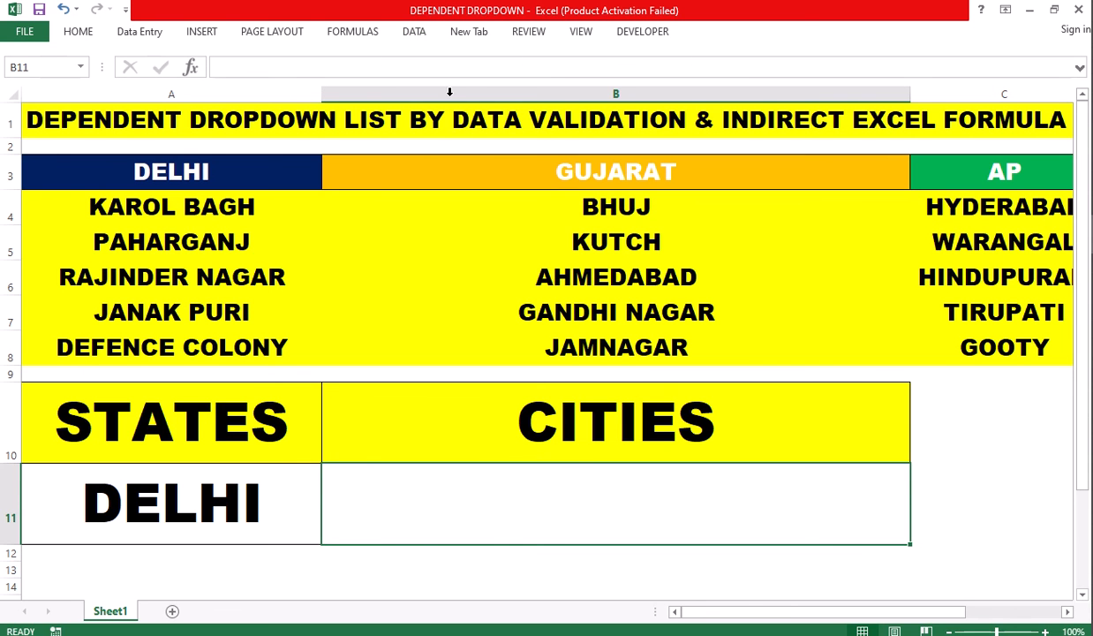
left_click(413, 35)
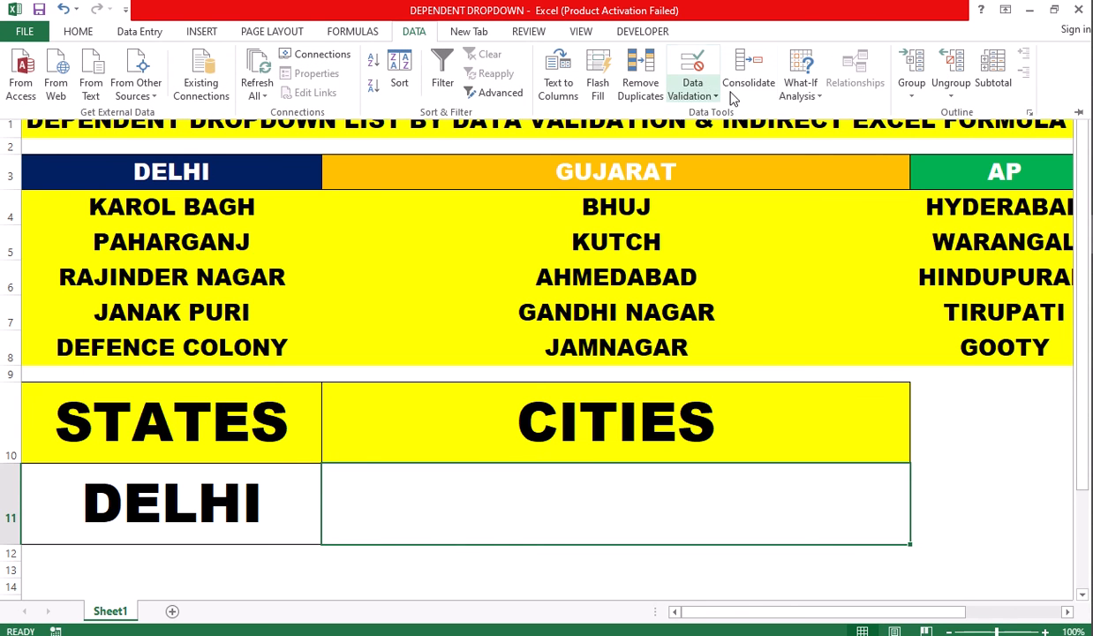
left_click(691, 93)
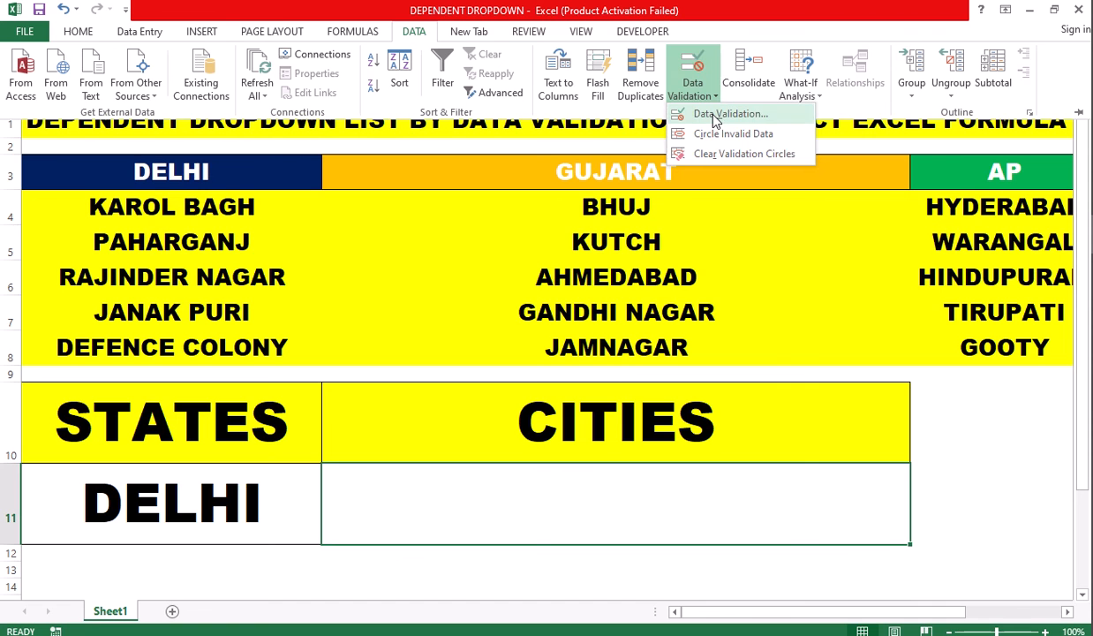
left_click(715, 121)
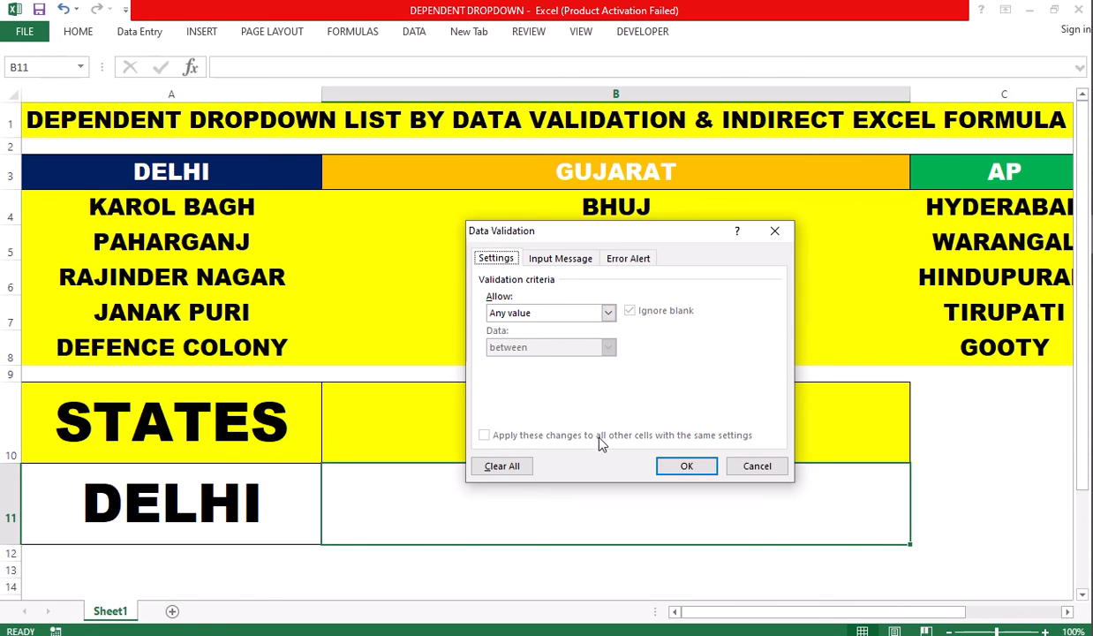
left_click(607, 312)
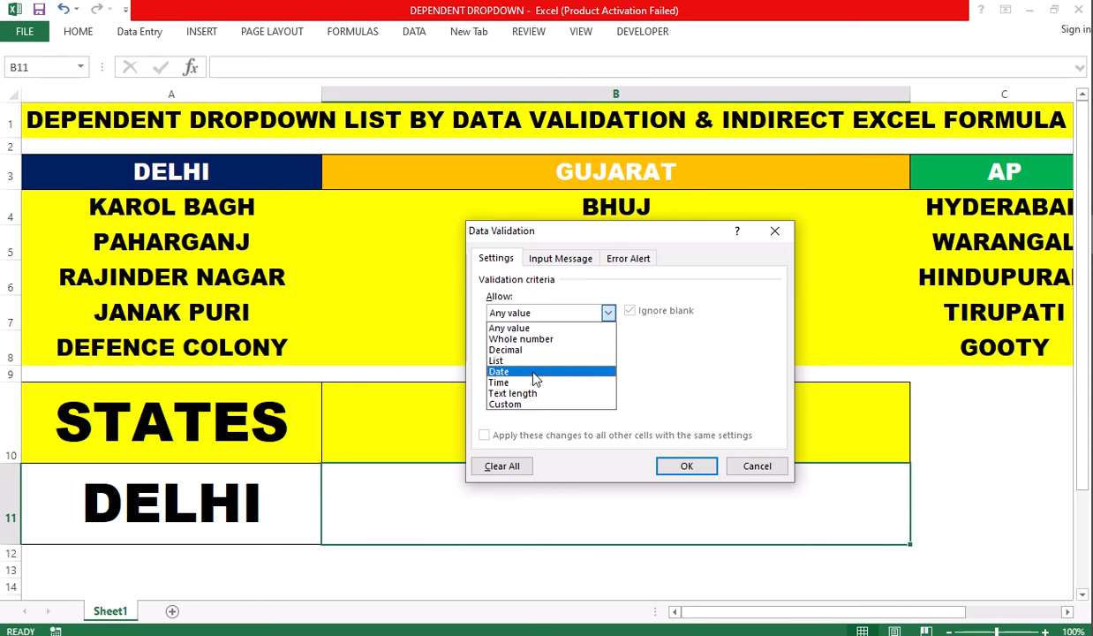
left_click(509, 363)
left_click(510, 380)
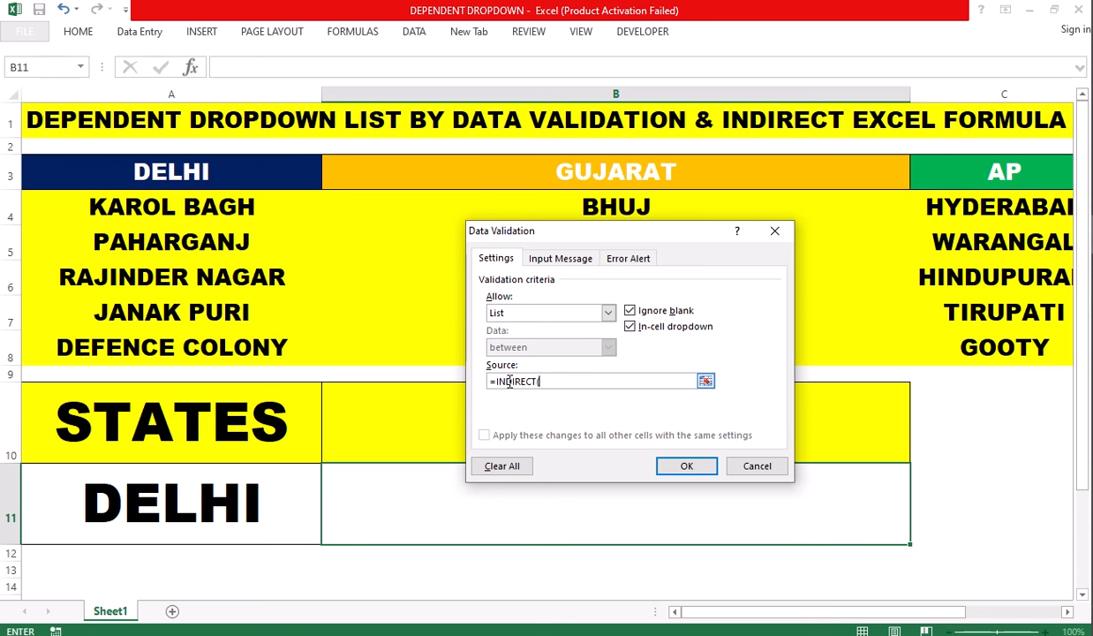
left_click(217, 485)
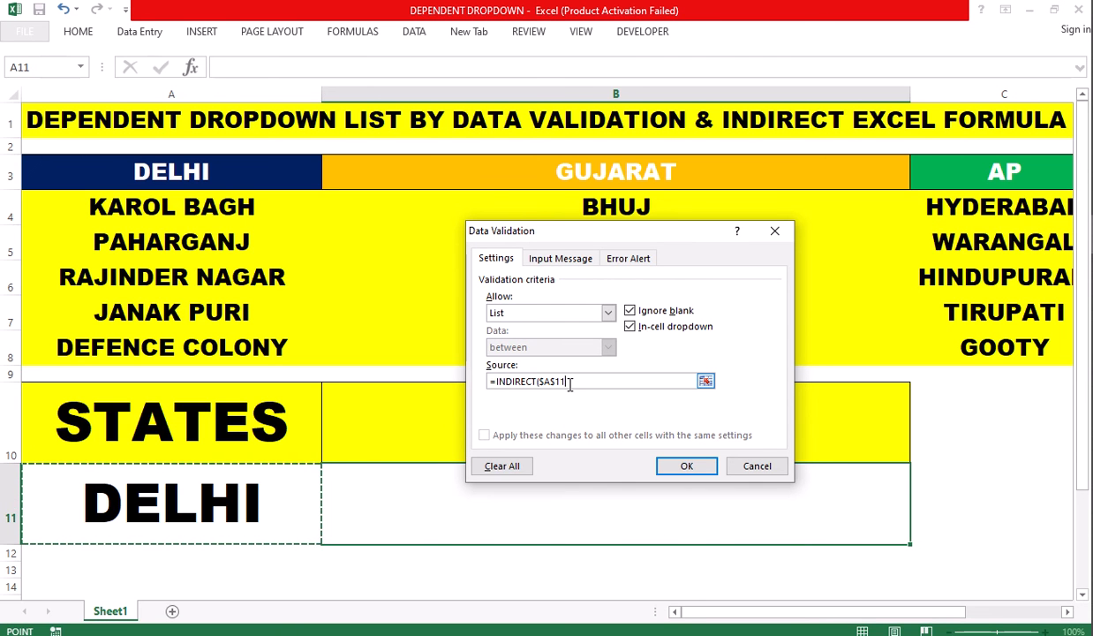
type(")")
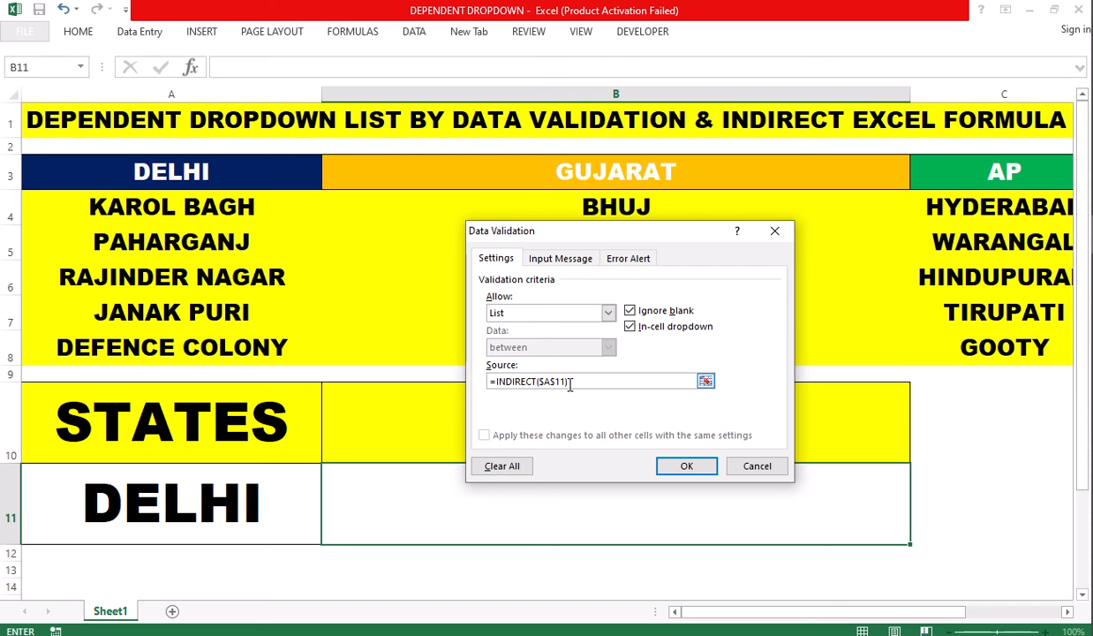
left_click(668, 468)
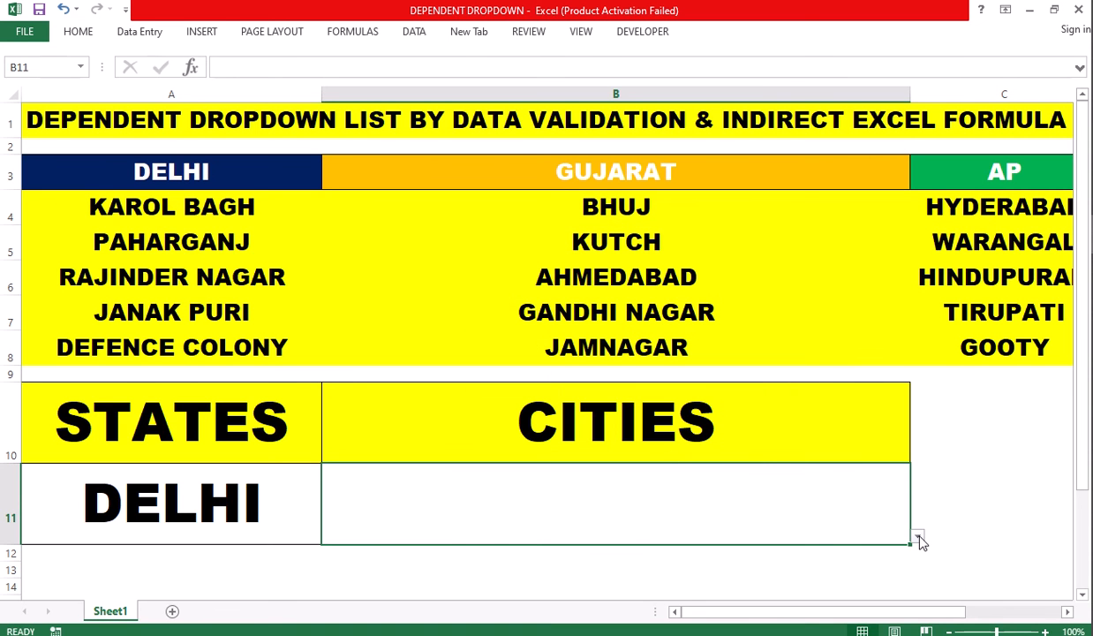
Step: Test the CITIES dropdown for DELHI by choosing PAHARGANJ and then DEFENCE COLONY
scroll(936, 329, "down", 1)
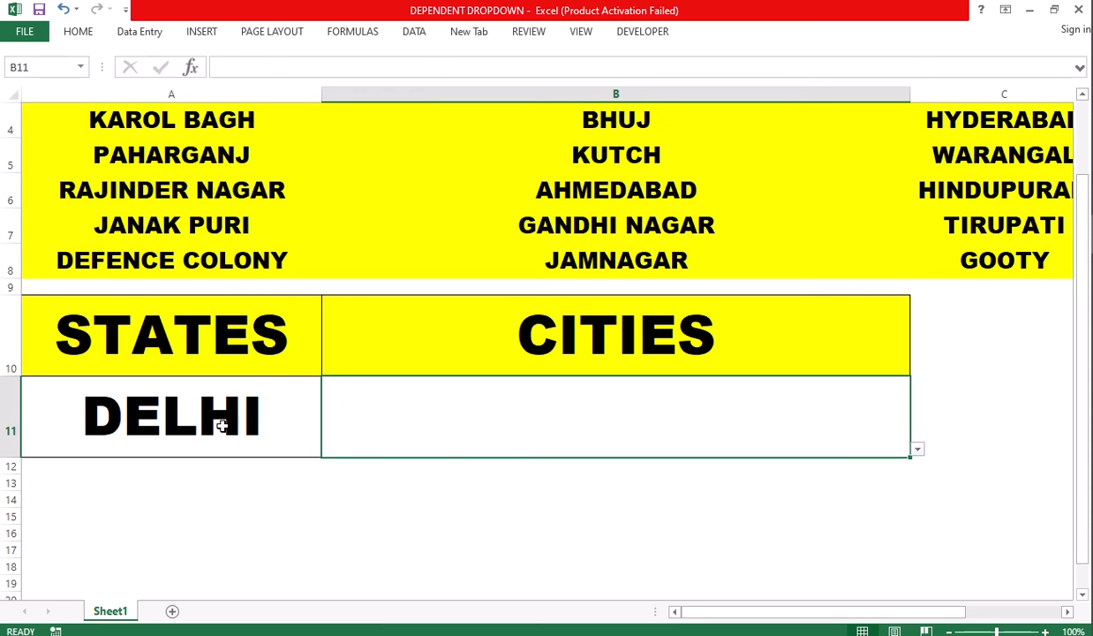
left_click(919, 451)
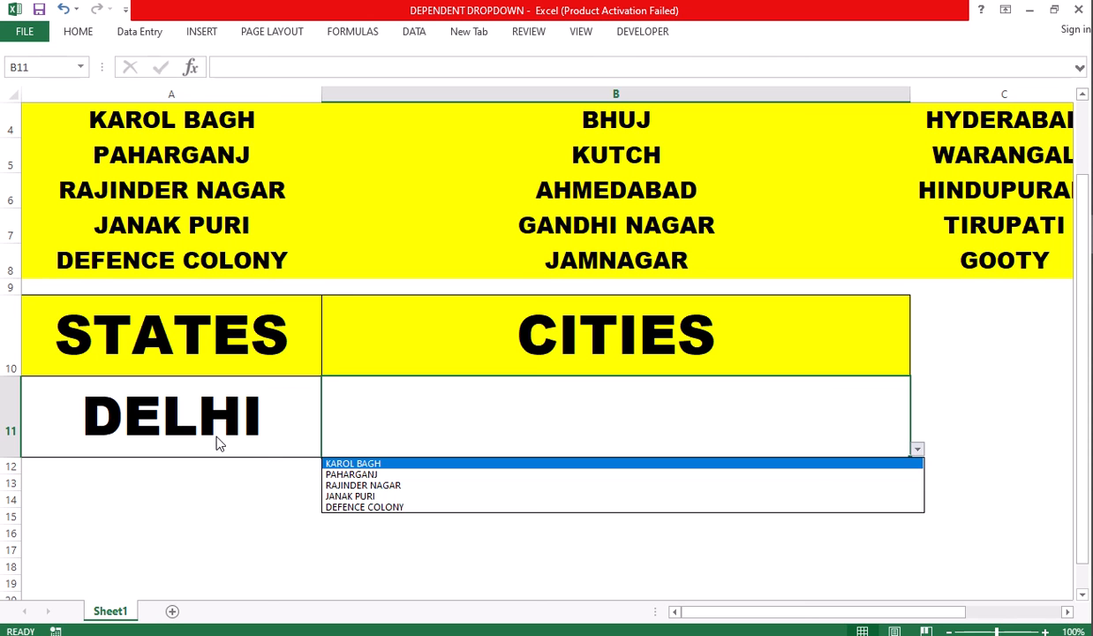
left_click(374, 476)
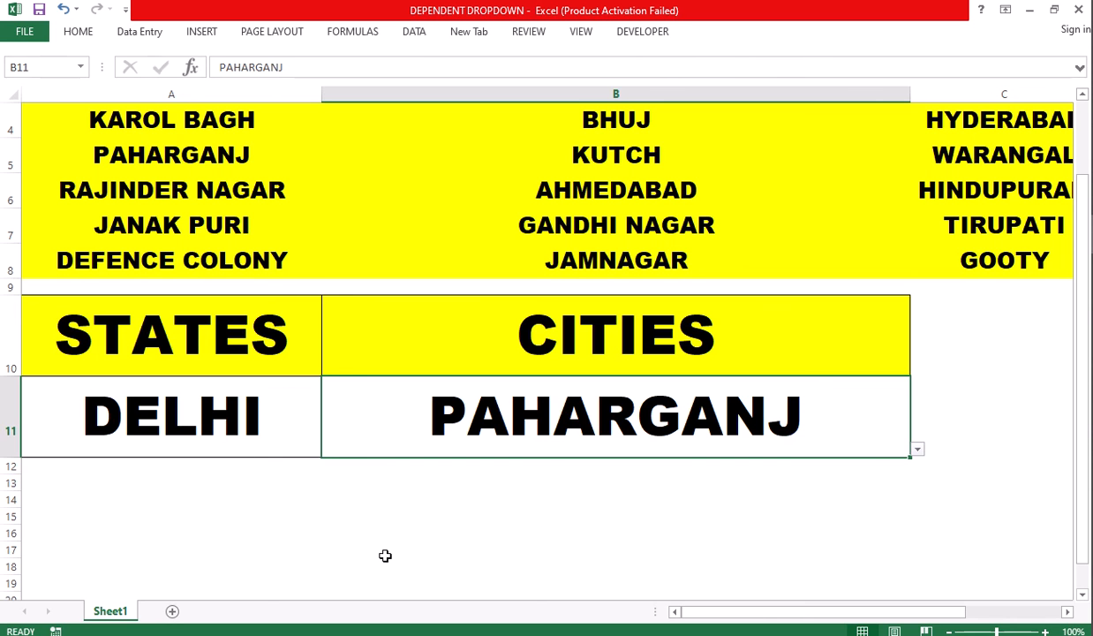
left_click(920, 453)
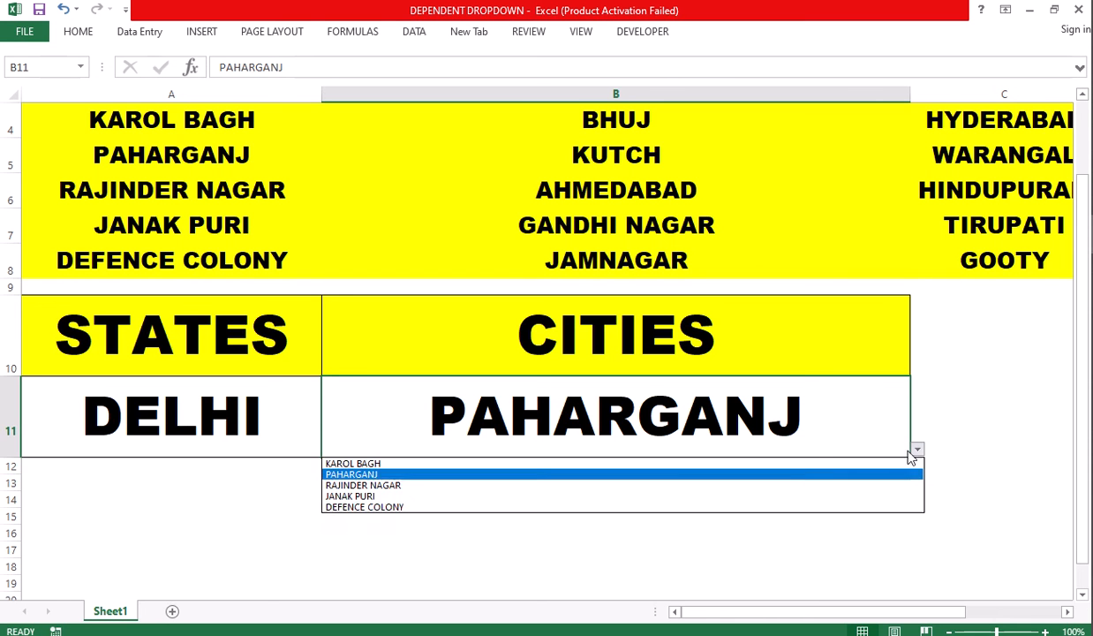
left_click(462, 508)
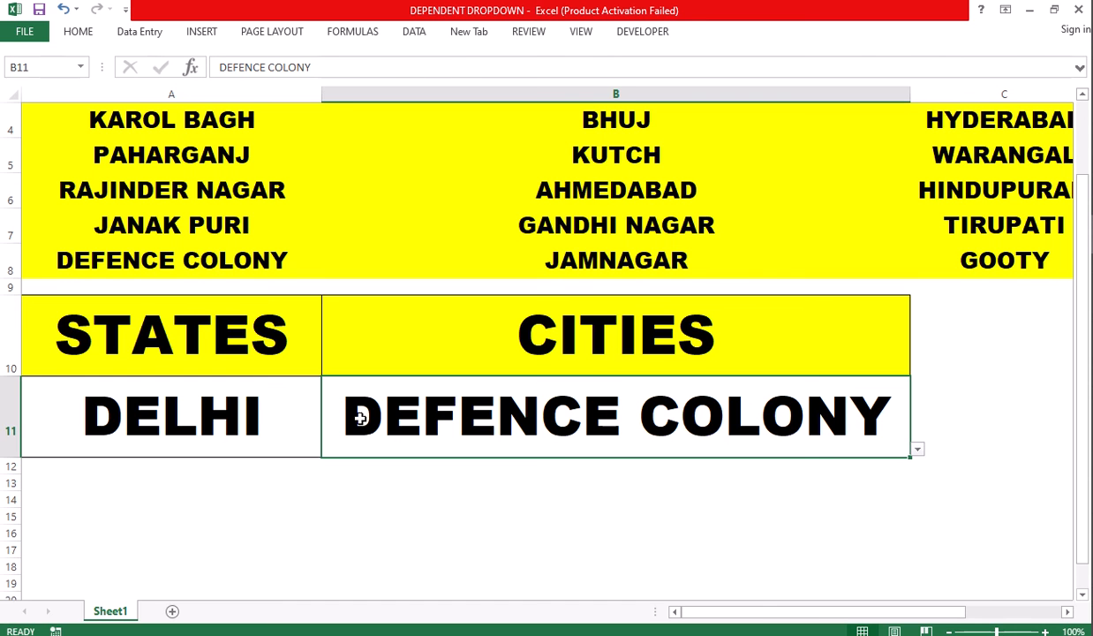
Step: Switch the state to GUJARAT and test the CITIES dropdown with BHUJ and then AHMEDABAD
left_click(251, 389)
left_click(328, 451)
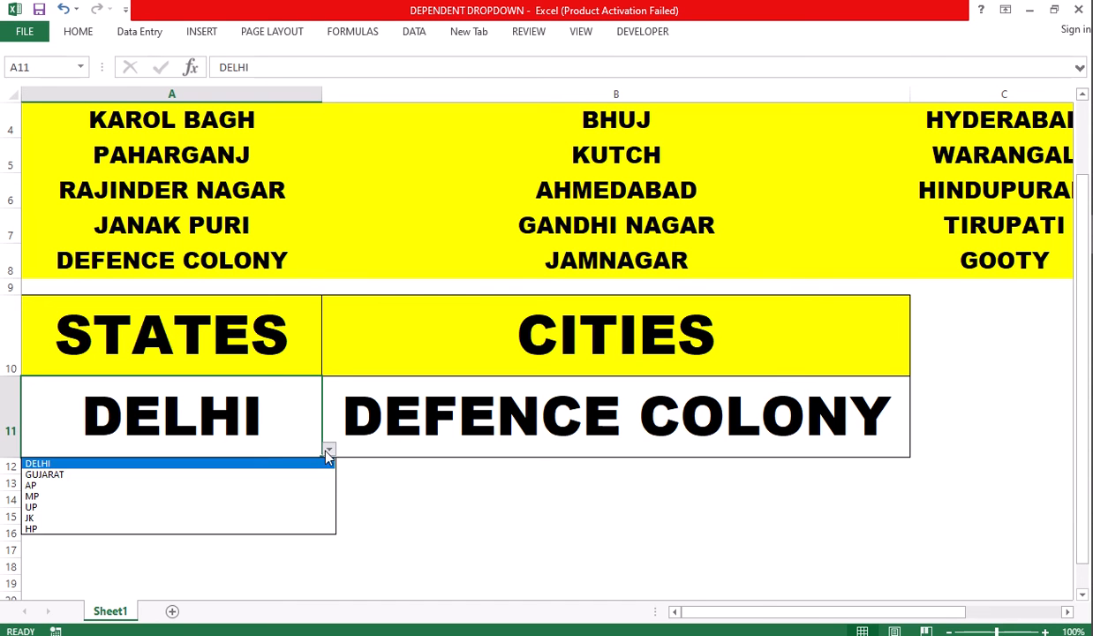
left_click(147, 478)
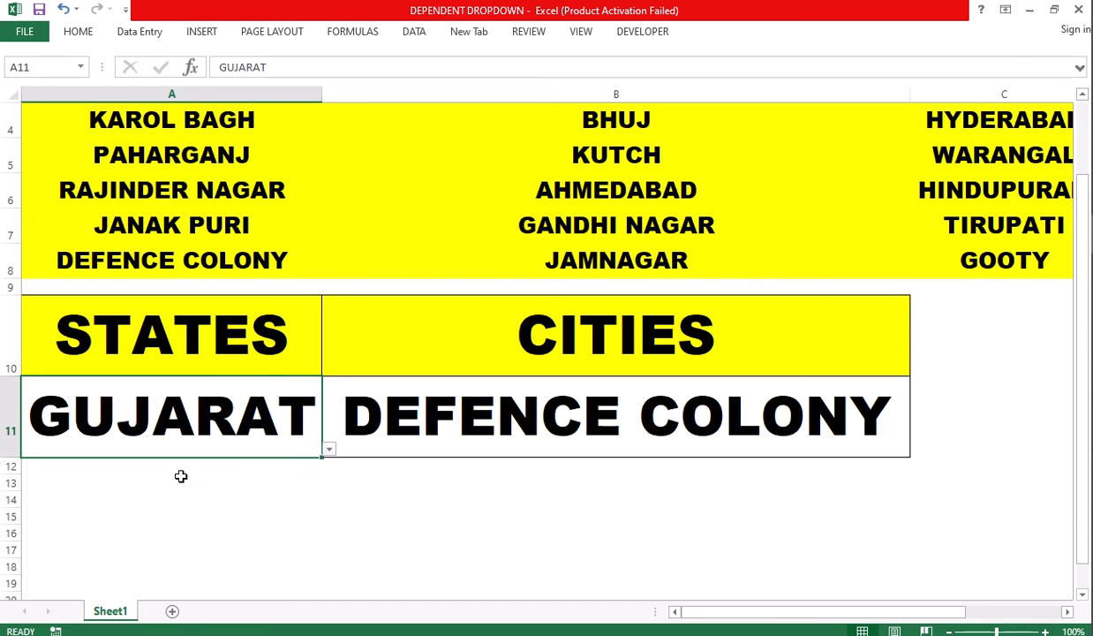
left_click(732, 386)
left_click(915, 452)
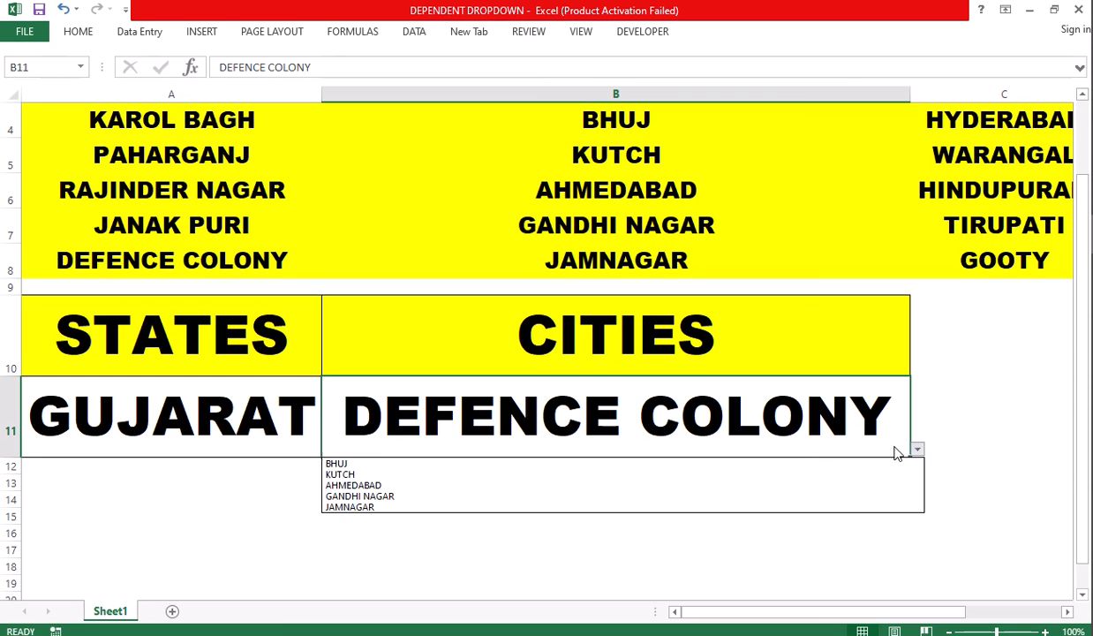
left_click(439, 466)
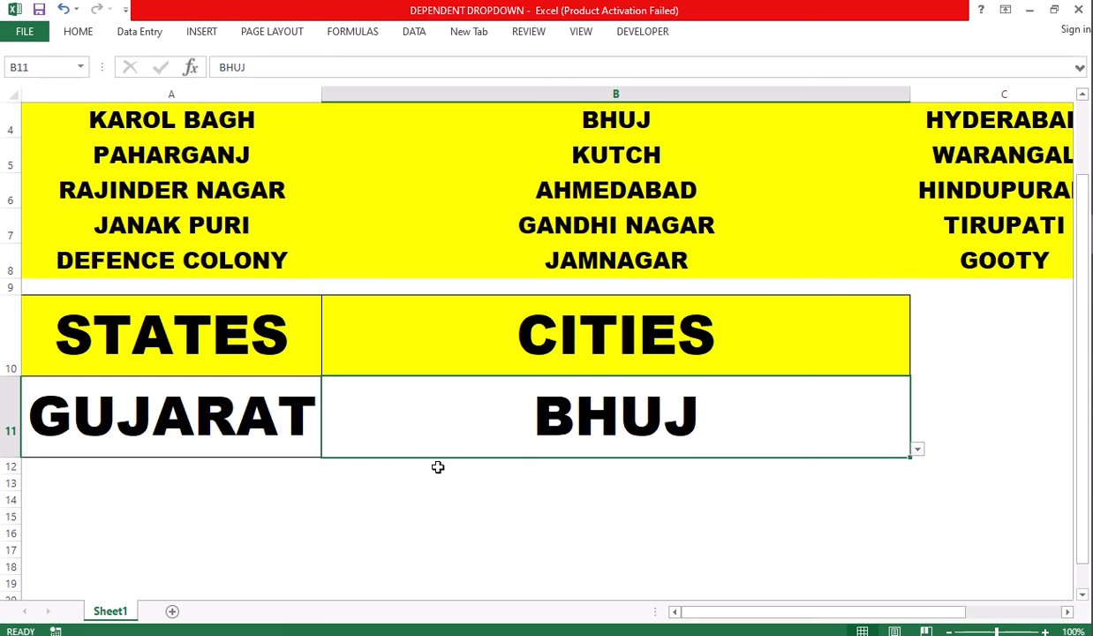
left_click(918, 452)
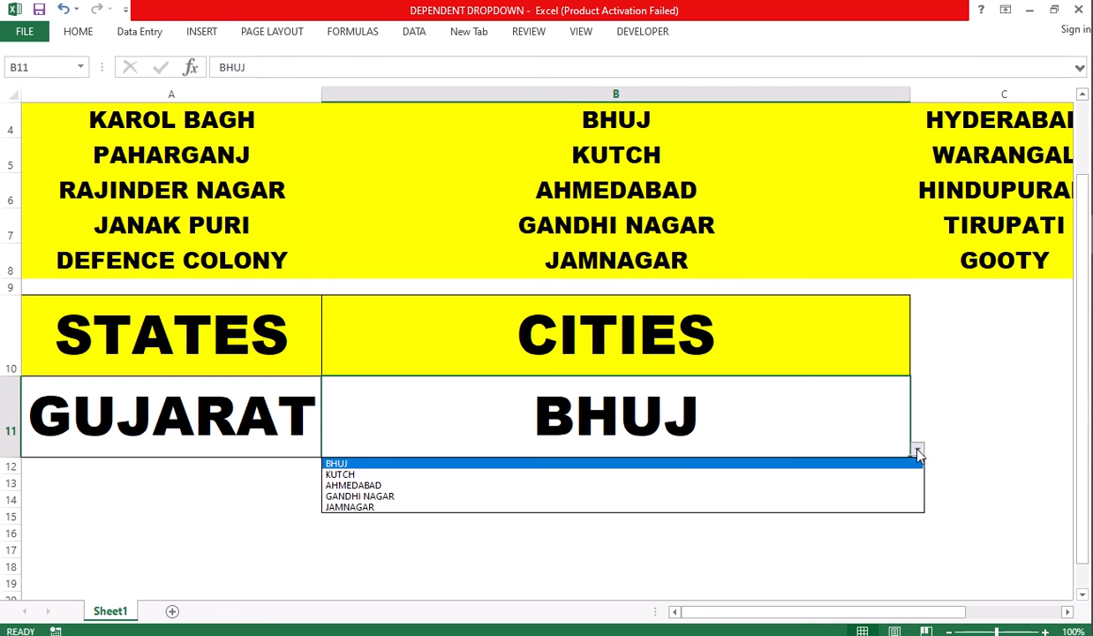
left_click(470, 484)
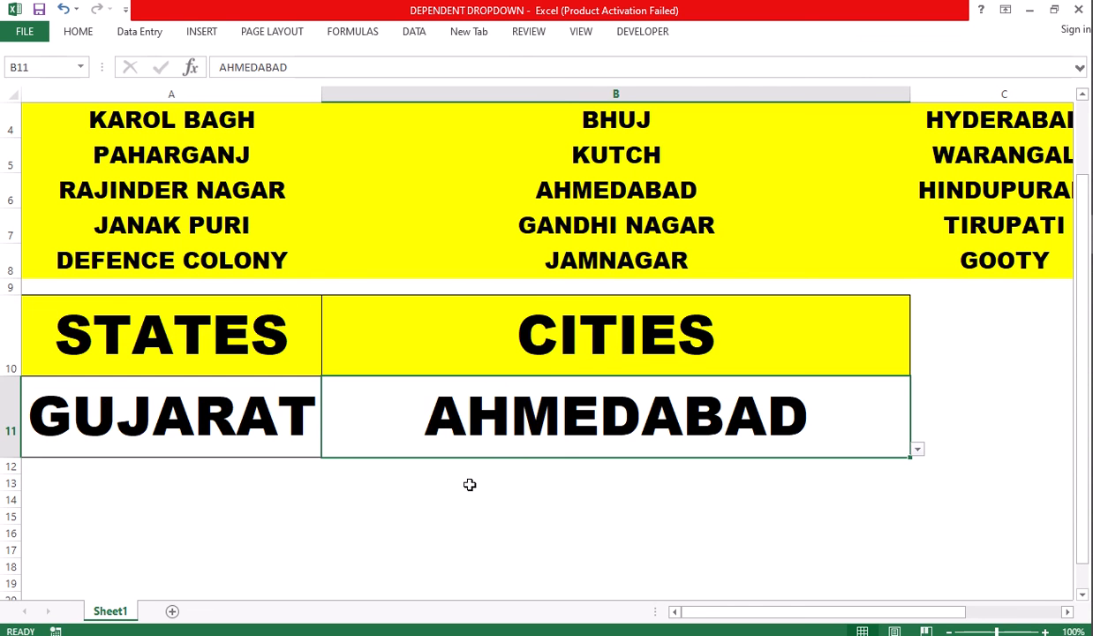
Step: Switch the state to AP and test the CITIES dropdown with HYDERABAD and then TIRUPATI
left_click(232, 414)
left_click(328, 450)
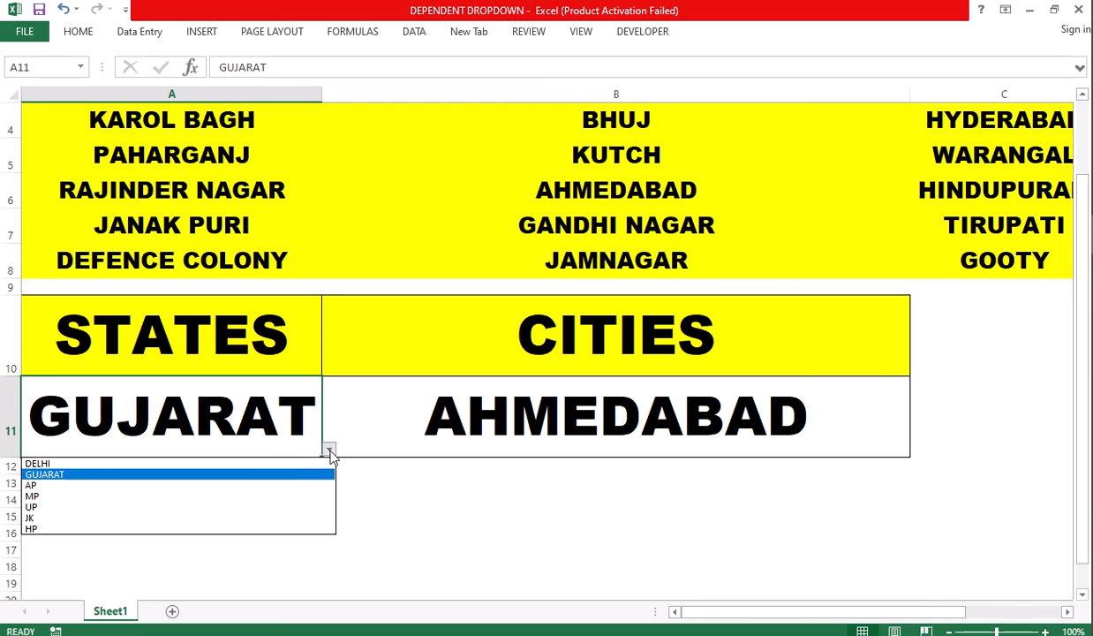
left_click(76, 484)
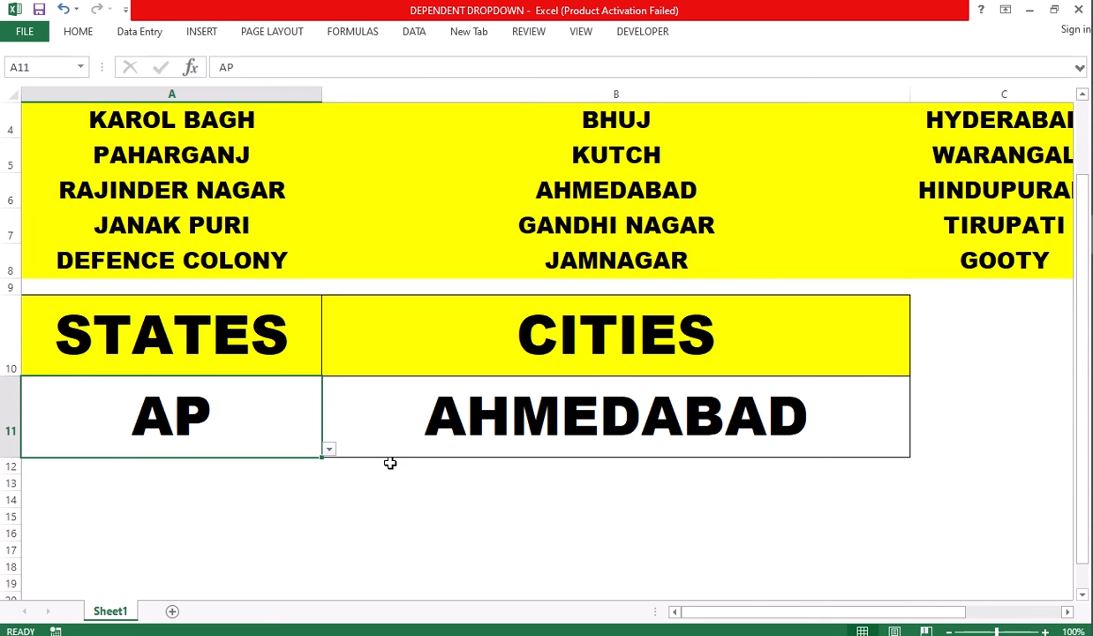
left_click(852, 395)
left_click(916, 450)
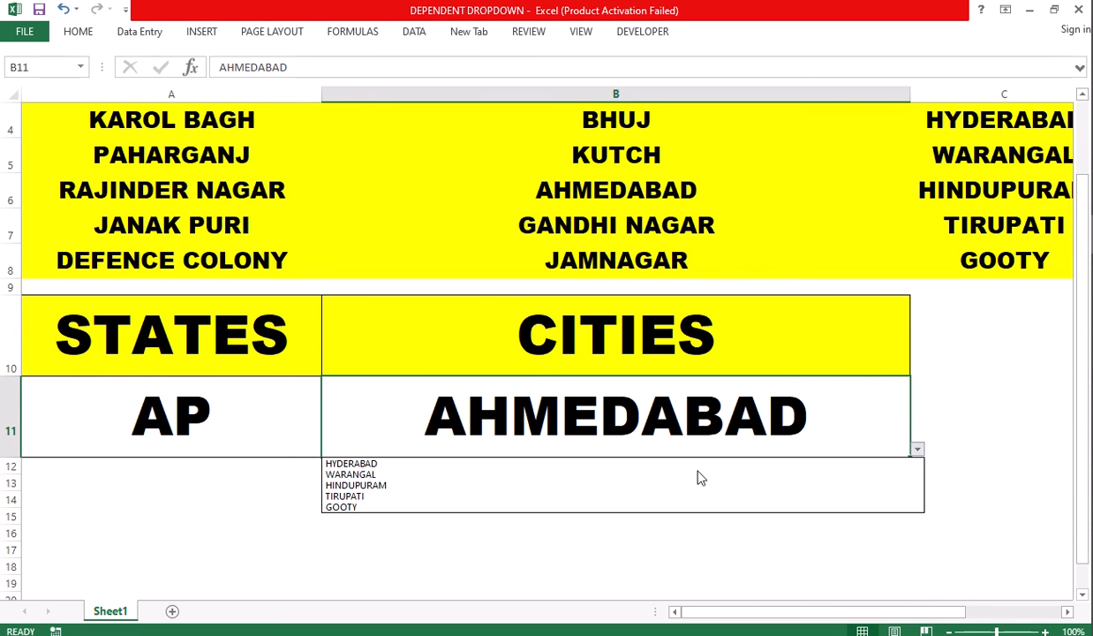
left_click(464, 464)
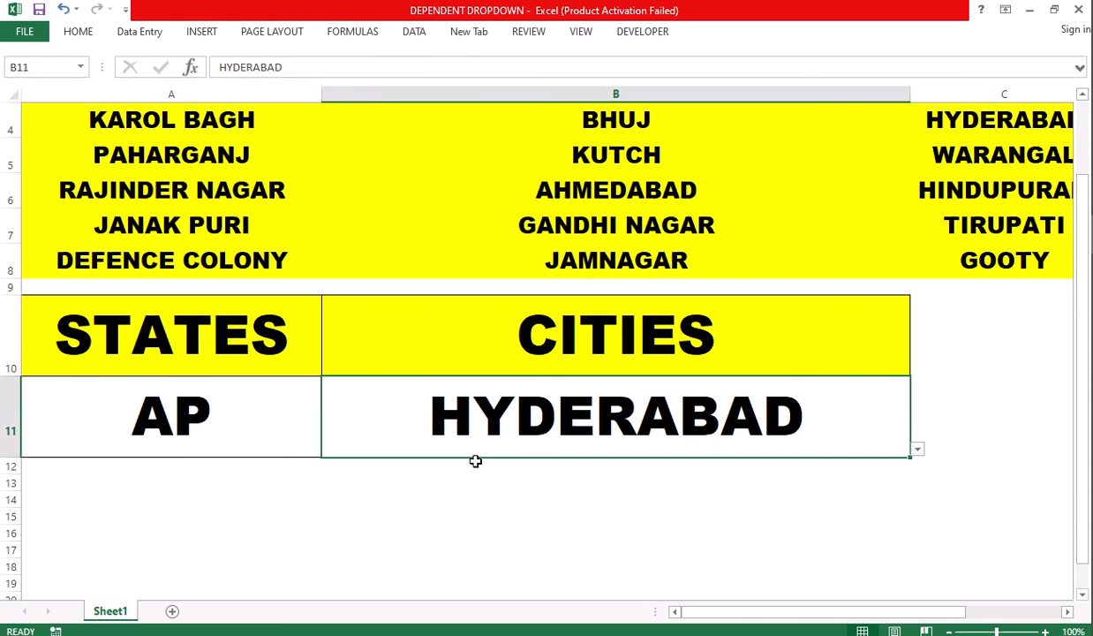
left_click(917, 449)
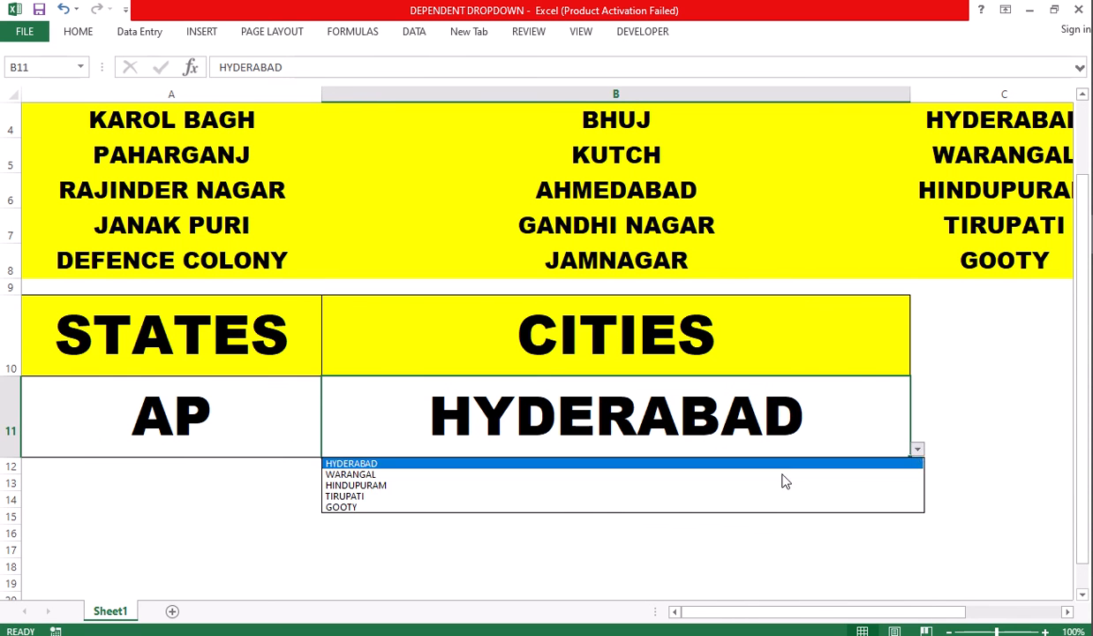
left_click(486, 496)
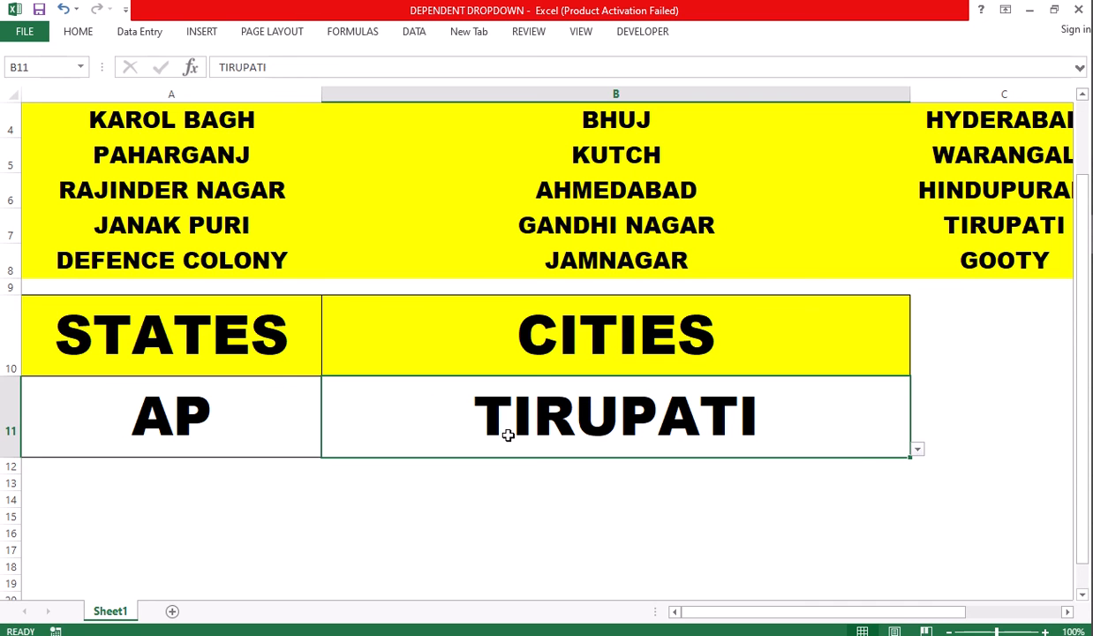
Step: Switch the state to MP and test the CITIES dropdown with ORCHAA, INDORE and then GWALIOR
left_click(285, 419)
left_click(328, 448)
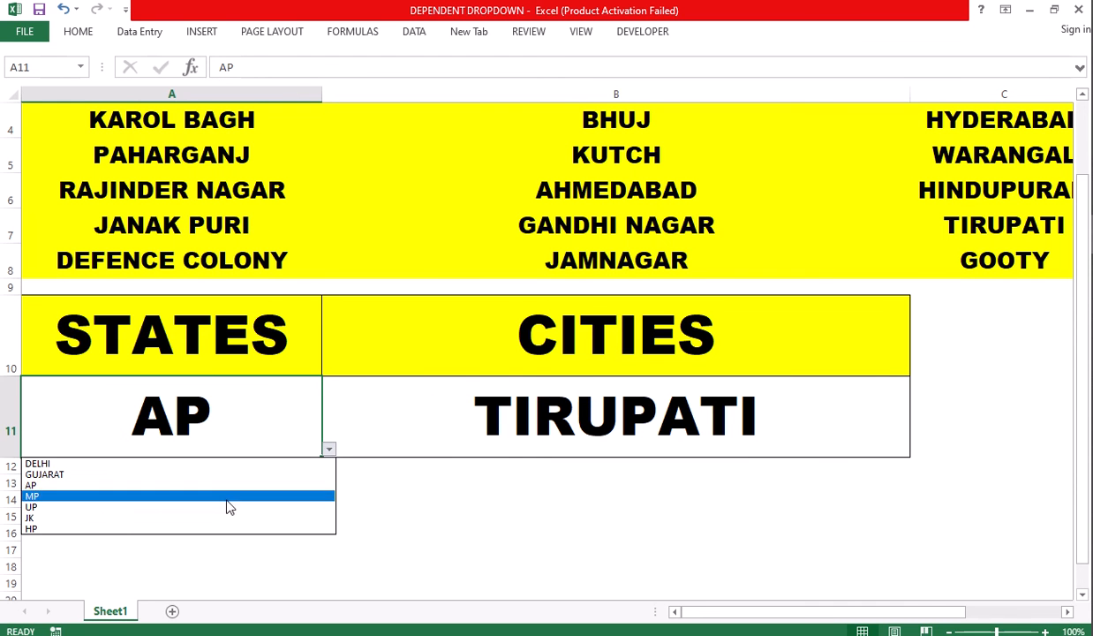
left_click(195, 497)
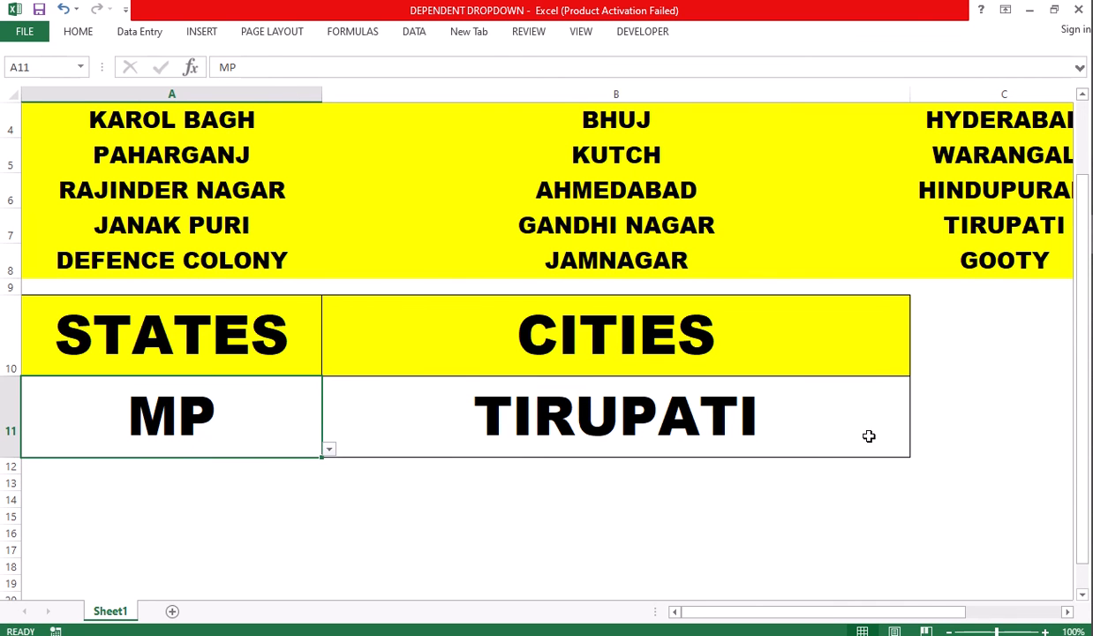
left_click(866, 437)
left_click(917, 451)
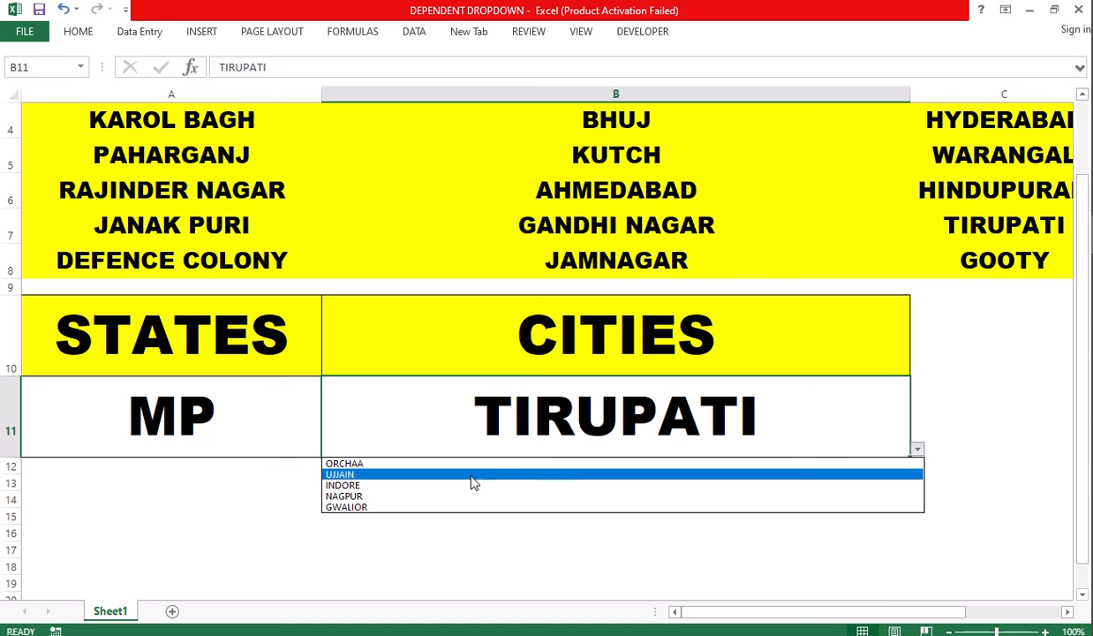
left_click(398, 463)
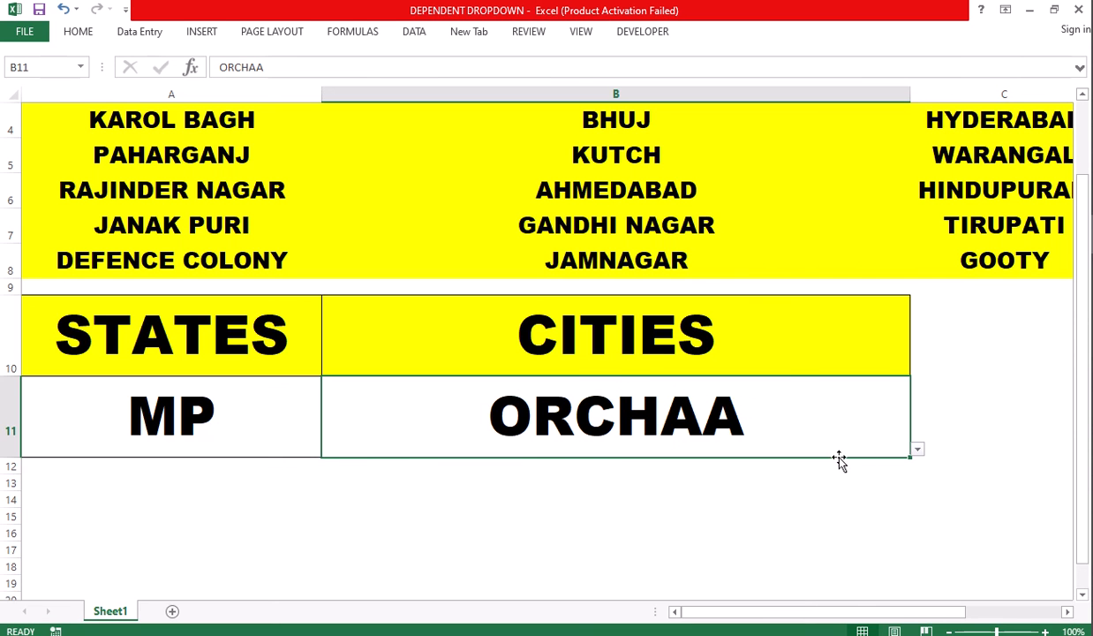
left_click(918, 452)
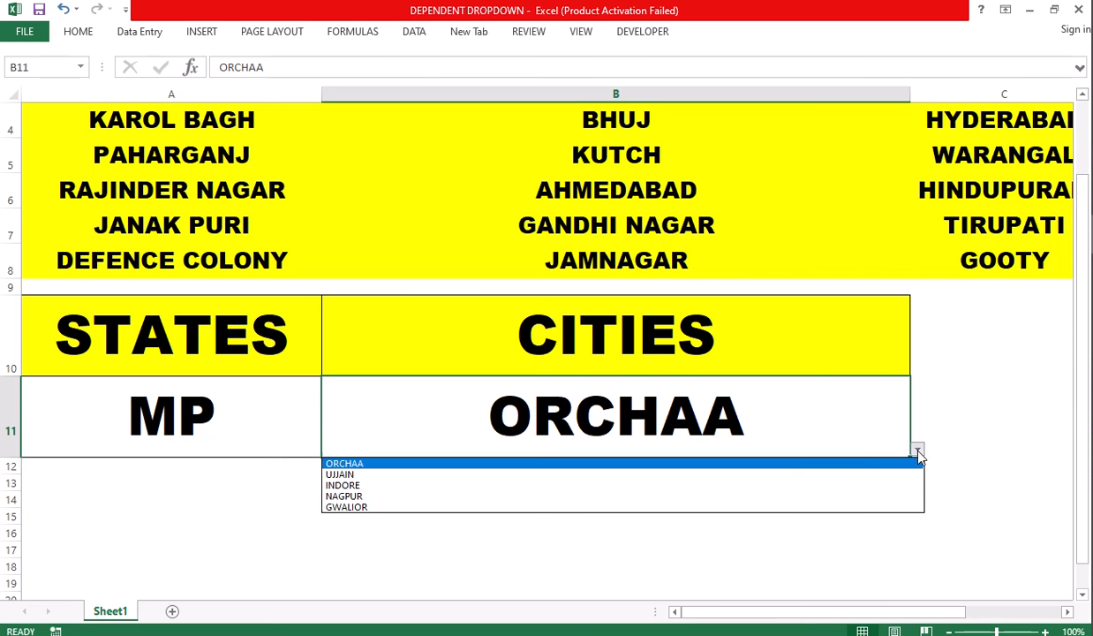
left_click(443, 486)
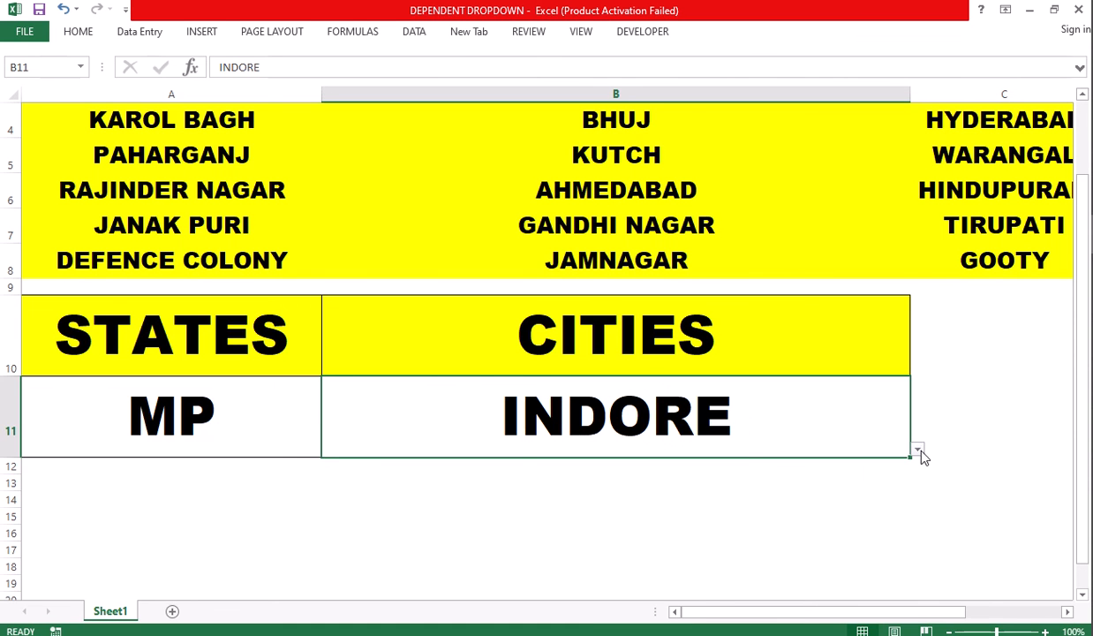
left_click(917, 449)
left_click(452, 507)
Step: Switch the state to UP and choose MATHURA from the dependent CITIES dropdown
left_click(292, 431)
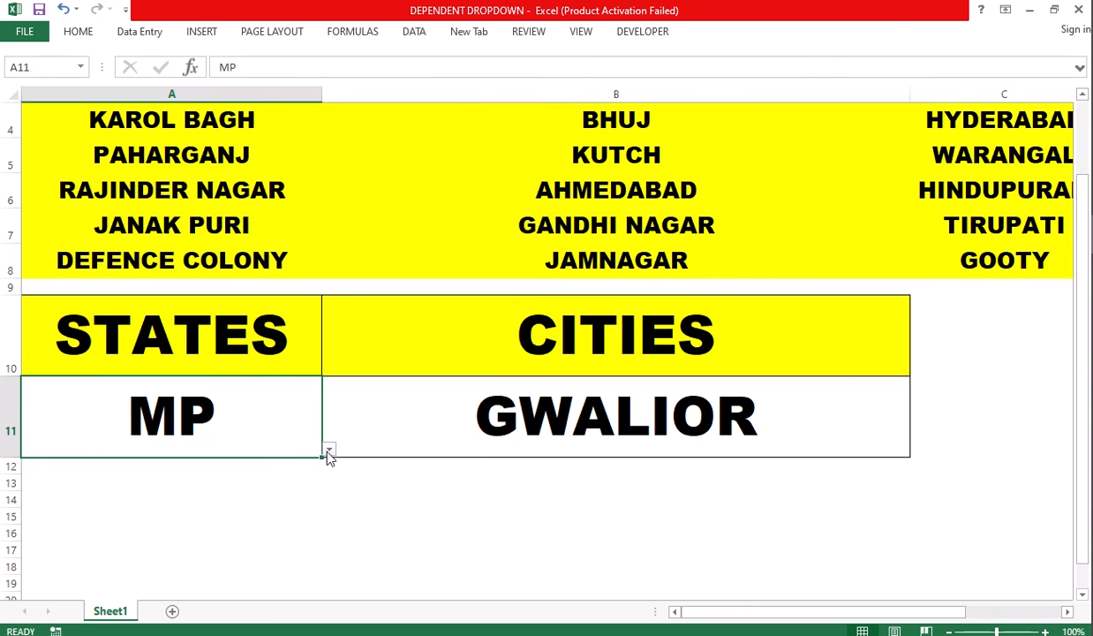
left_click(328, 449)
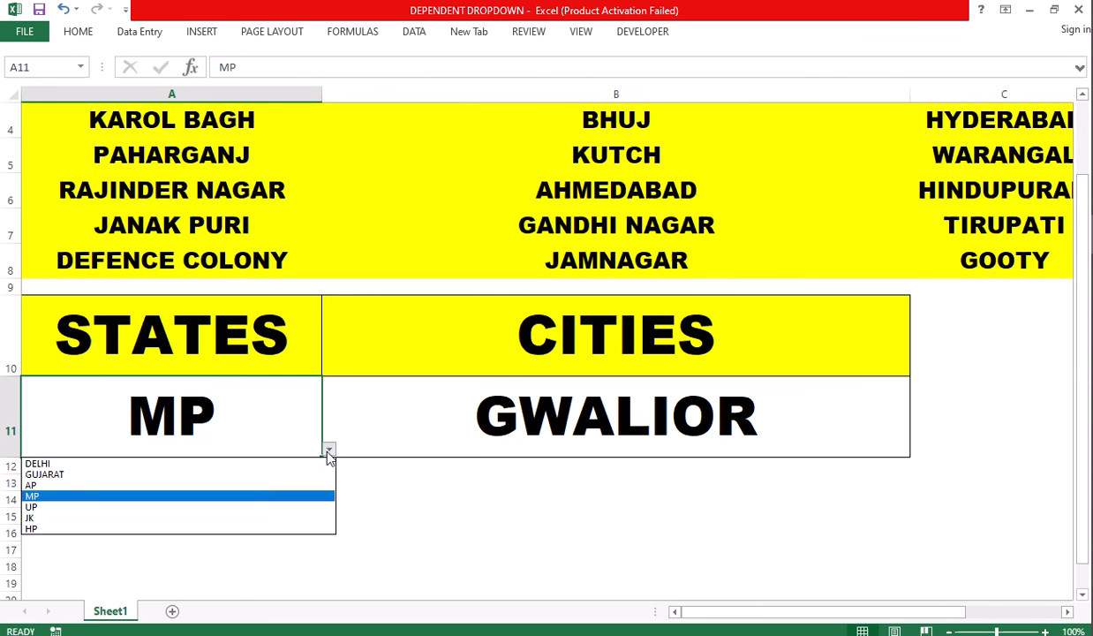
left_click(151, 507)
left_click(874, 437)
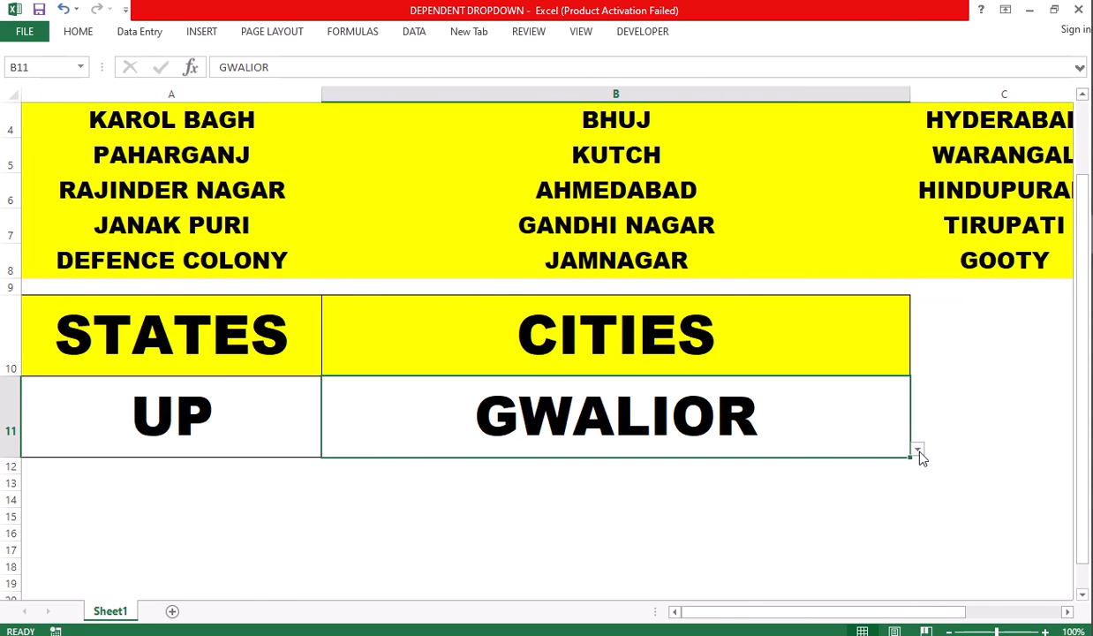
left_click(917, 449)
left_click(583, 484)
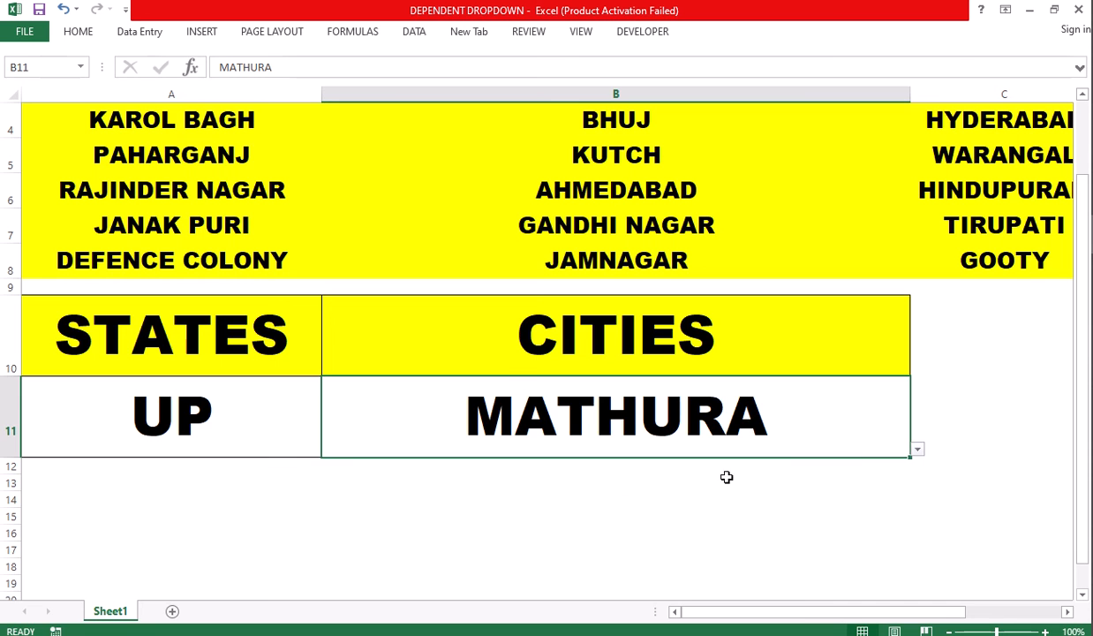
Step: Test further UP entries in the CITIES cell B11 by choosing GREATER NOIDA, GHAZIABAD and then NOIDA
left_click(917, 449)
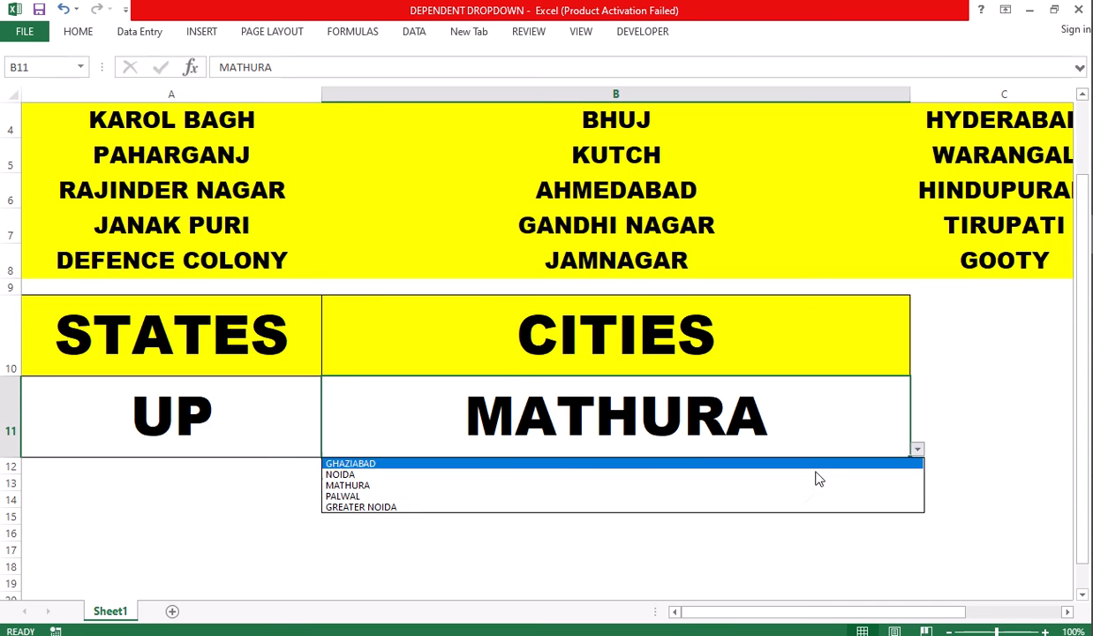
left_click(664, 508)
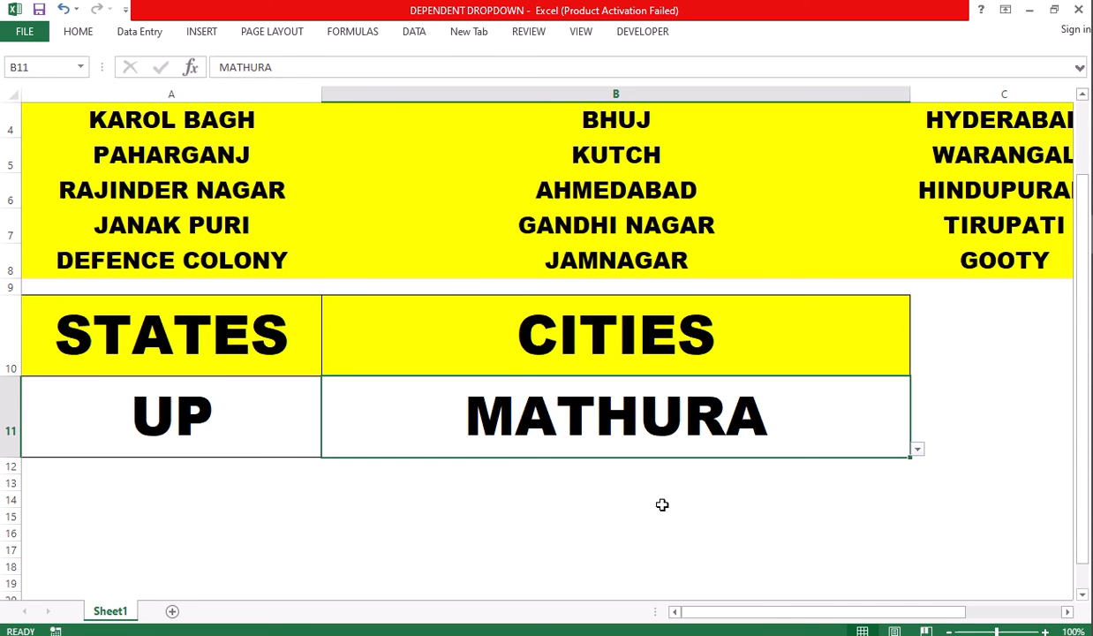
left_click(917, 451)
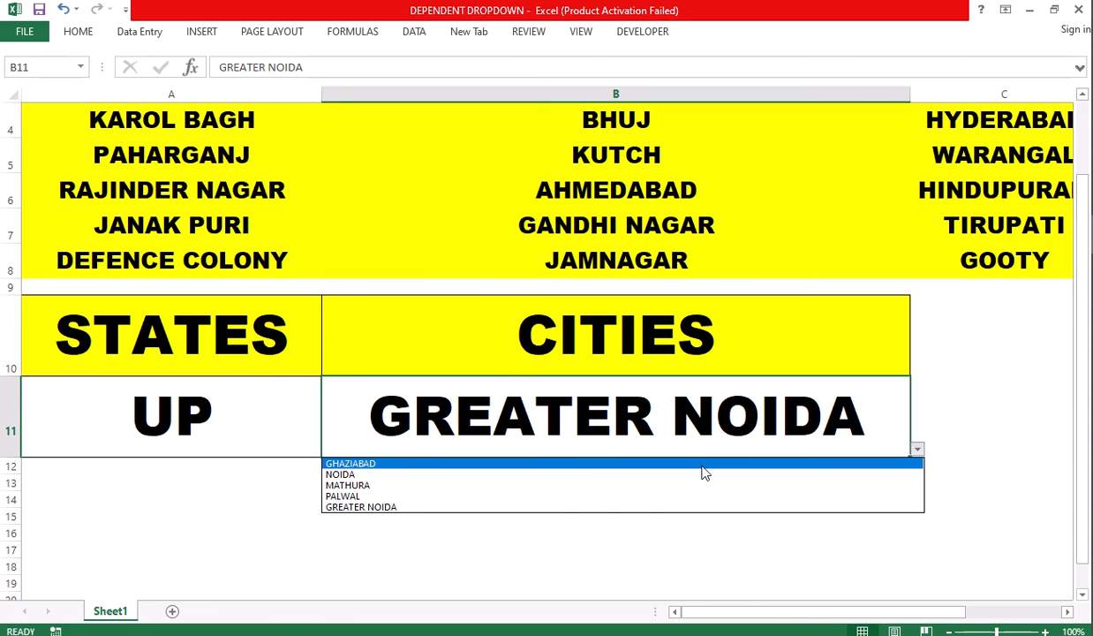
key("Escape")
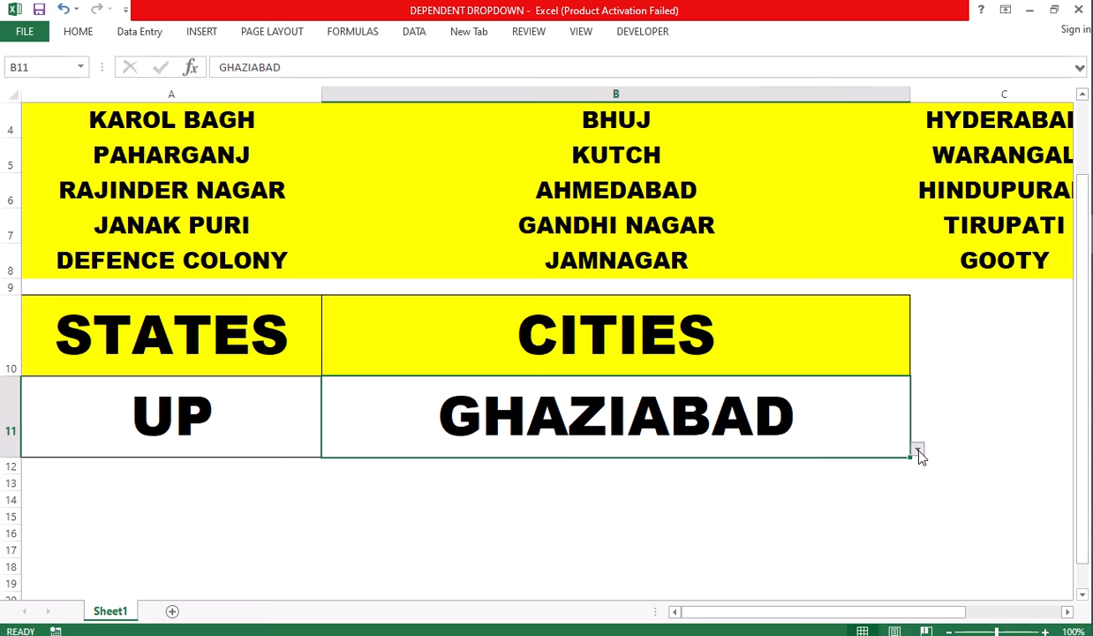
left_click(917, 451)
left_click(665, 476)
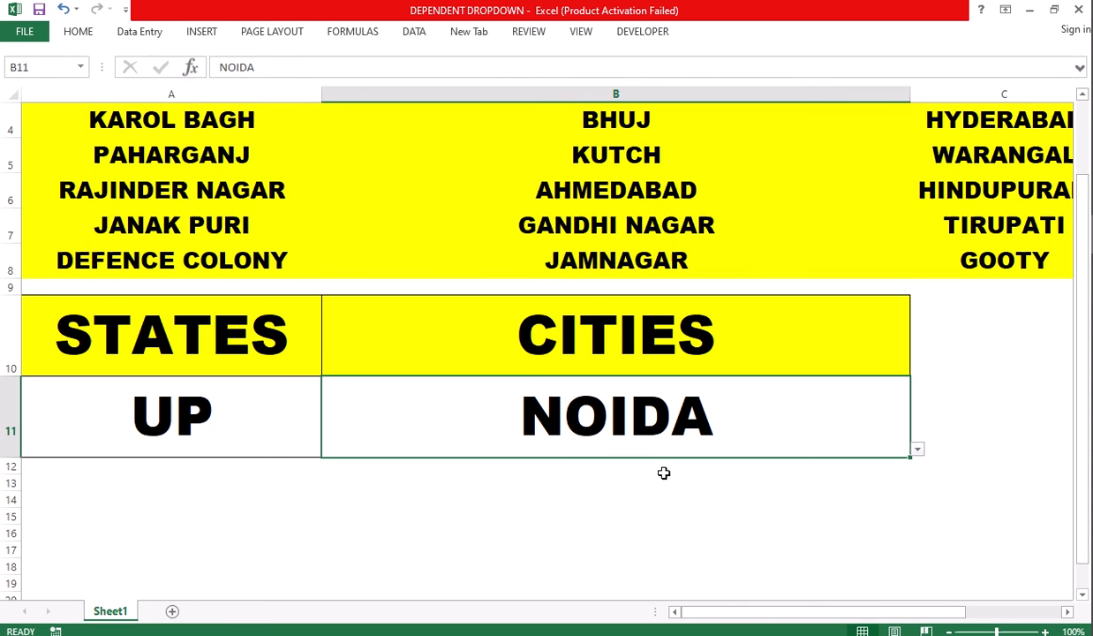
left_click(918, 451)
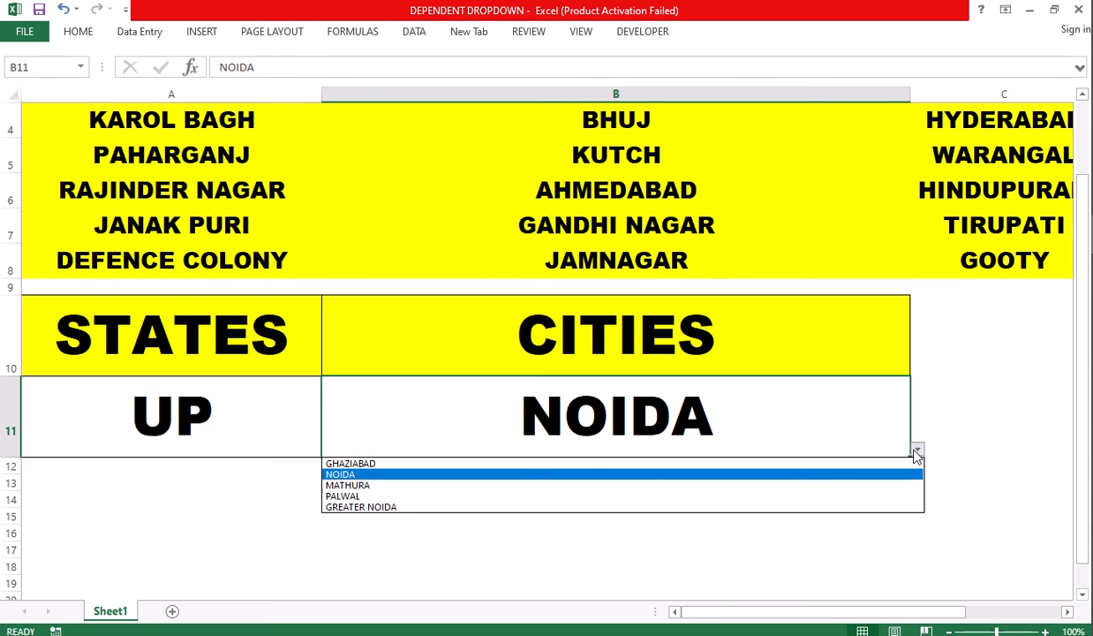
key("Escape")
Step: Switch the state to JK and choose BADAMI BAGH from the dependent CITIES dropdown
left_click(286, 421)
left_click(329, 449)
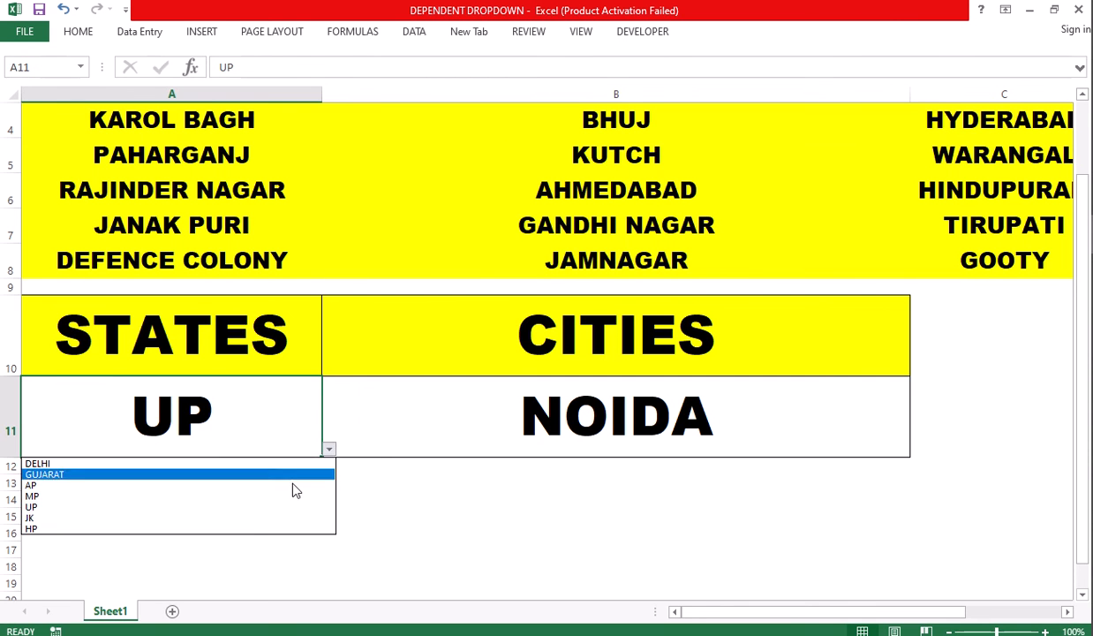
left_click(243, 521)
left_click(731, 436)
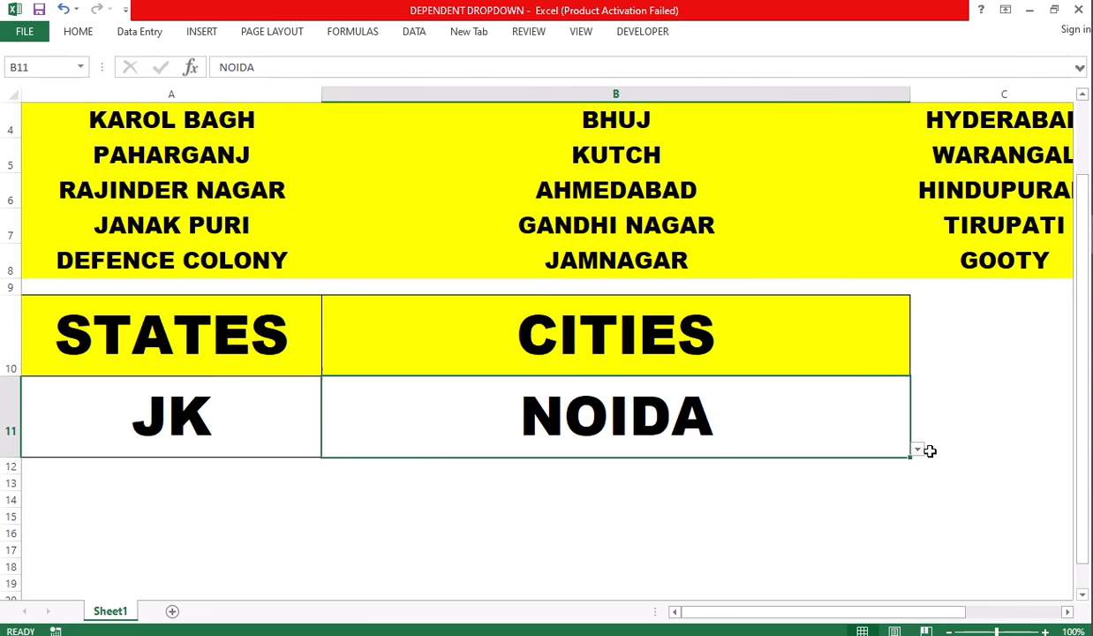
left_click(918, 450)
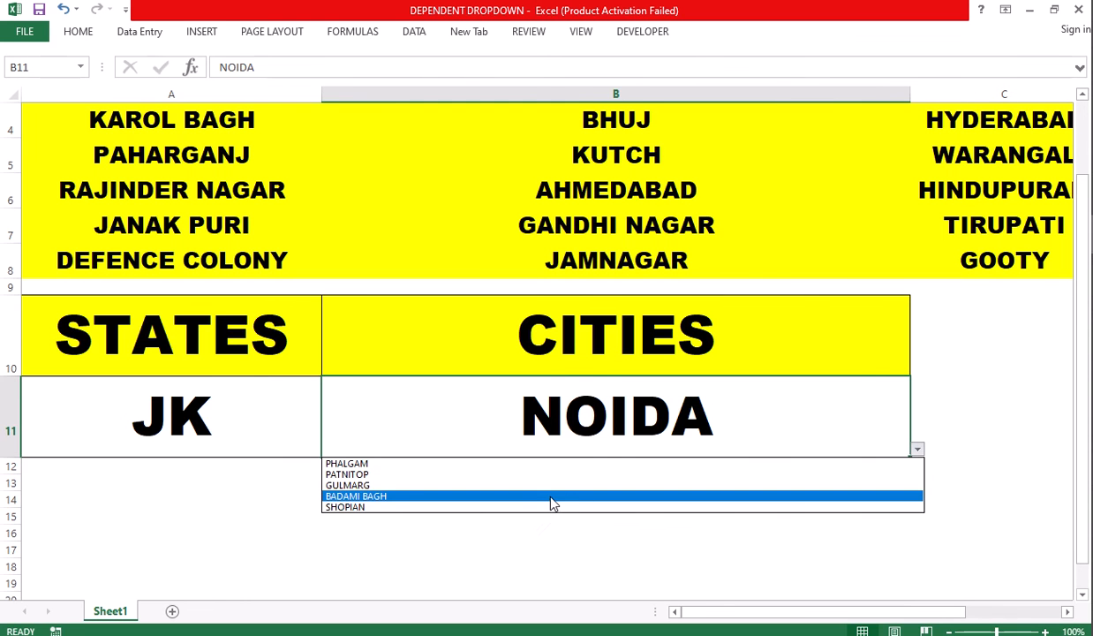
left_click(551, 497)
Step: Test further JK entries in the CITIES cell B11 by choosing PHALGAM, SHOPIAN and then GULMARG
left_click(917, 450)
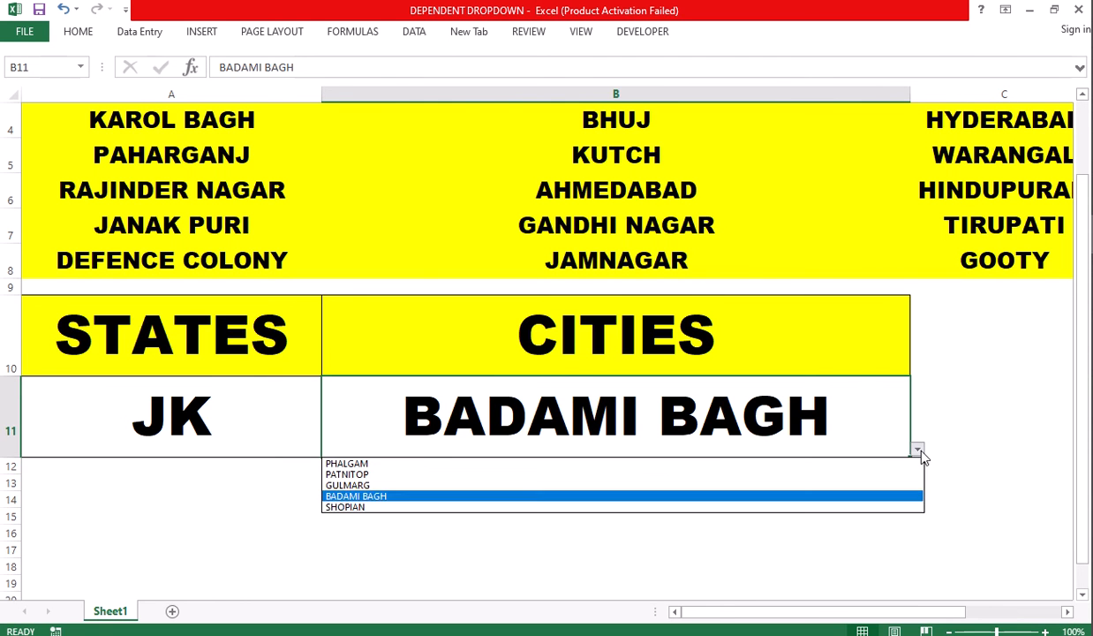
left_click(587, 462)
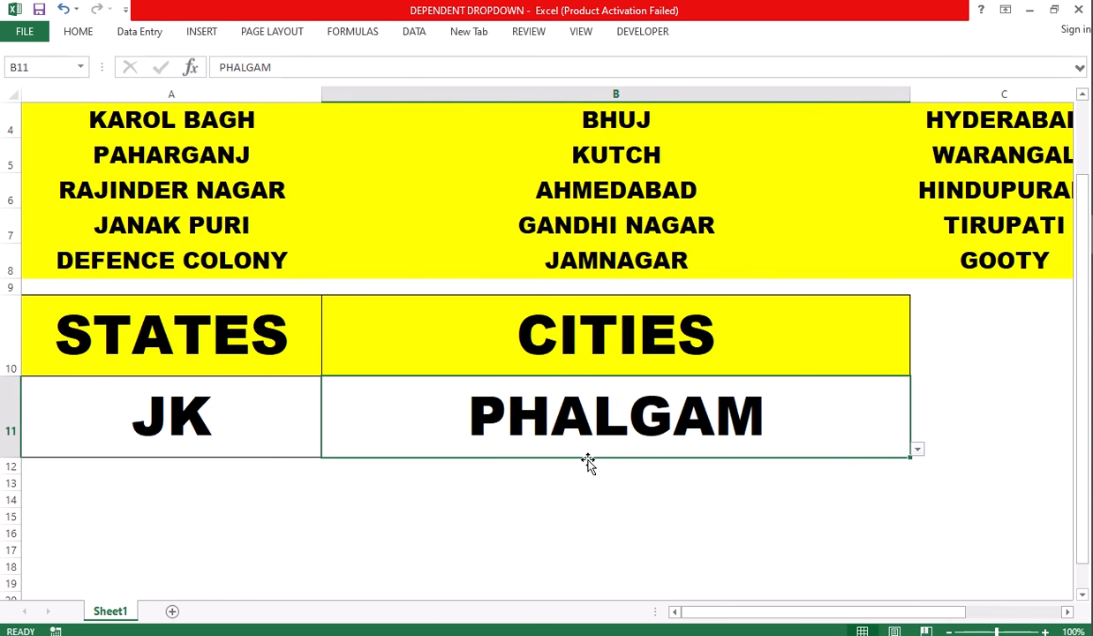
left_click(917, 450)
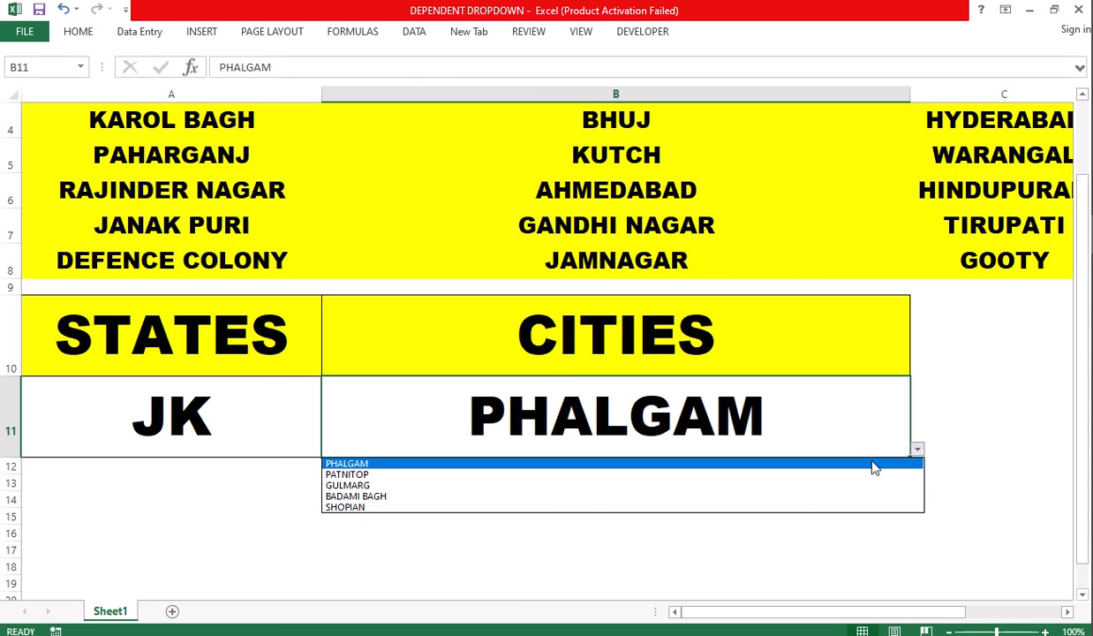
left_click(501, 509)
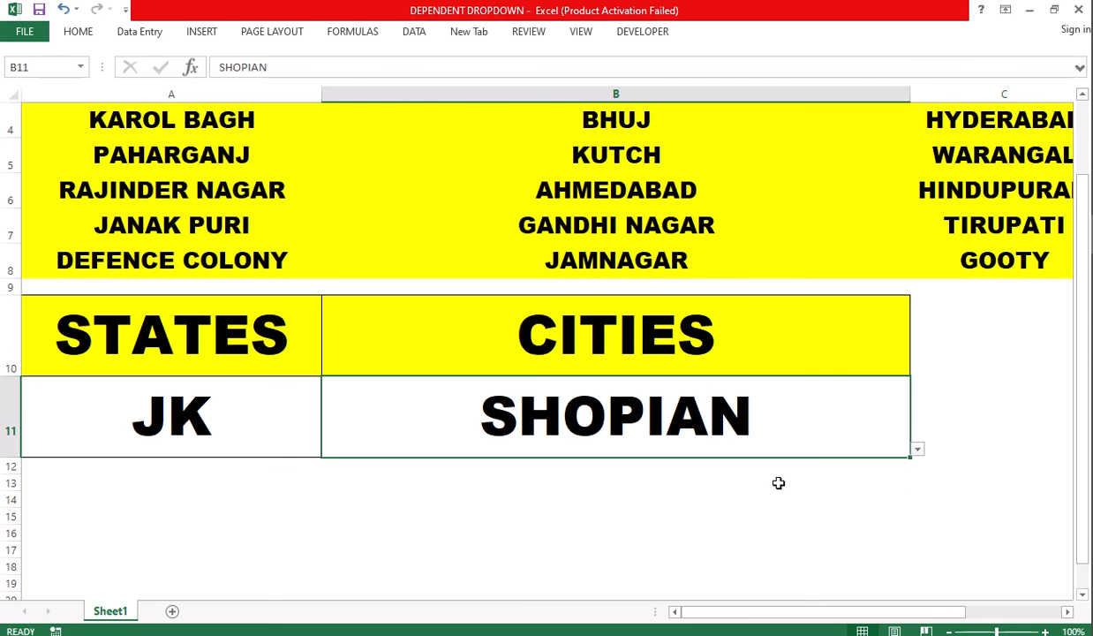
left_click(918, 450)
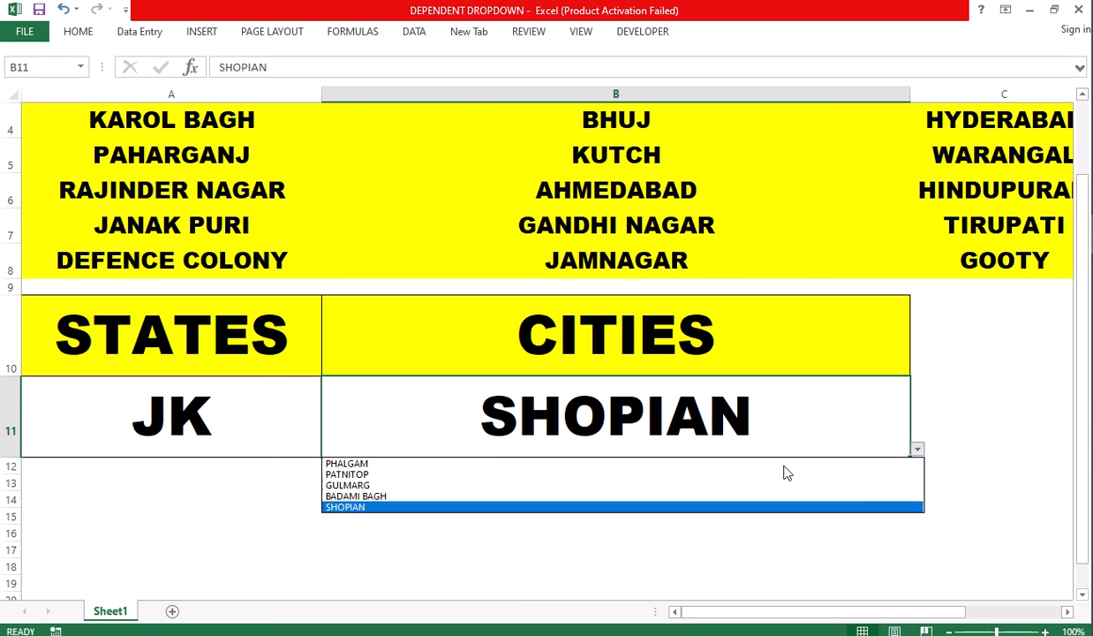
left_click(447, 485)
Step: Switch the state to HP, test the CITIES dropdown with SHIMLA, and return to the STATES cell A11
left_click(212, 436)
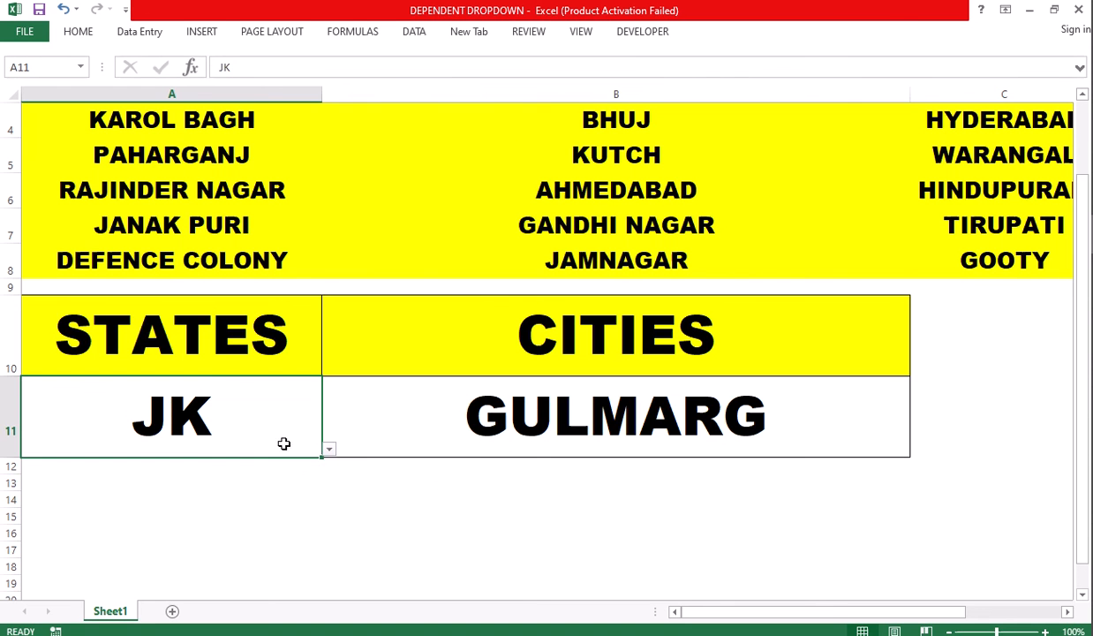
left_click(328, 450)
left_click(137, 529)
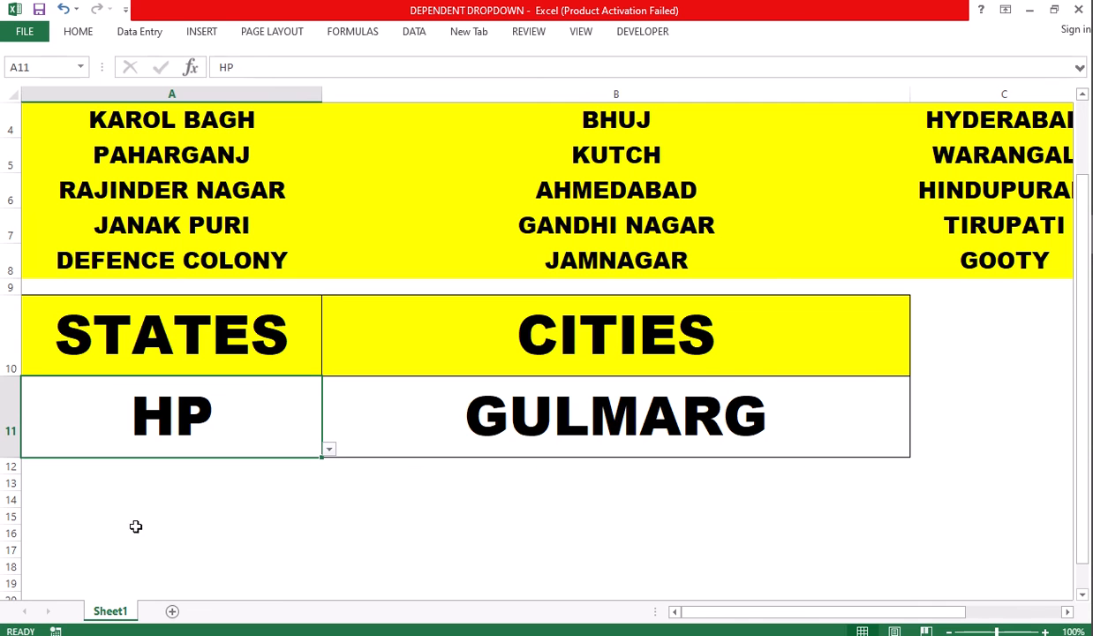
left_click(861, 439)
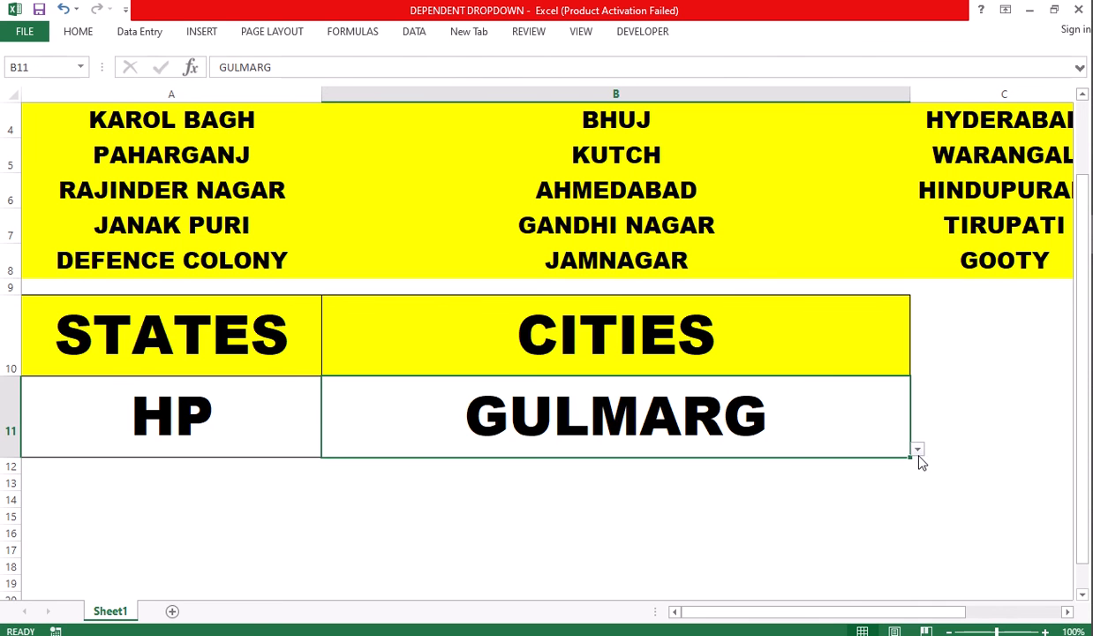
left_click(918, 449)
left_click(589, 461)
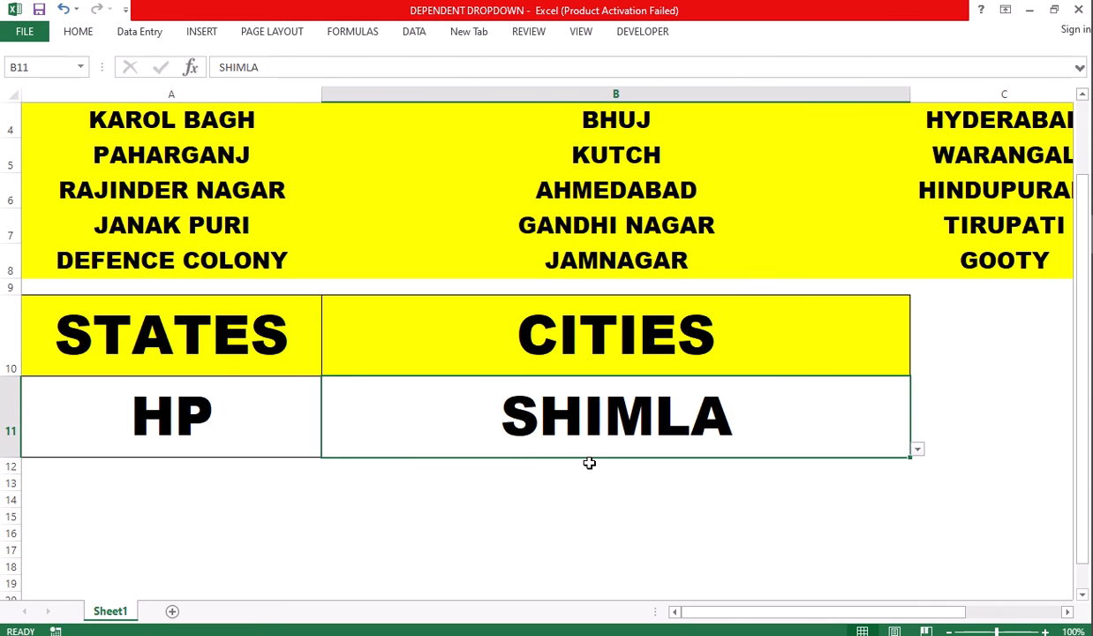
left_click(280, 430)
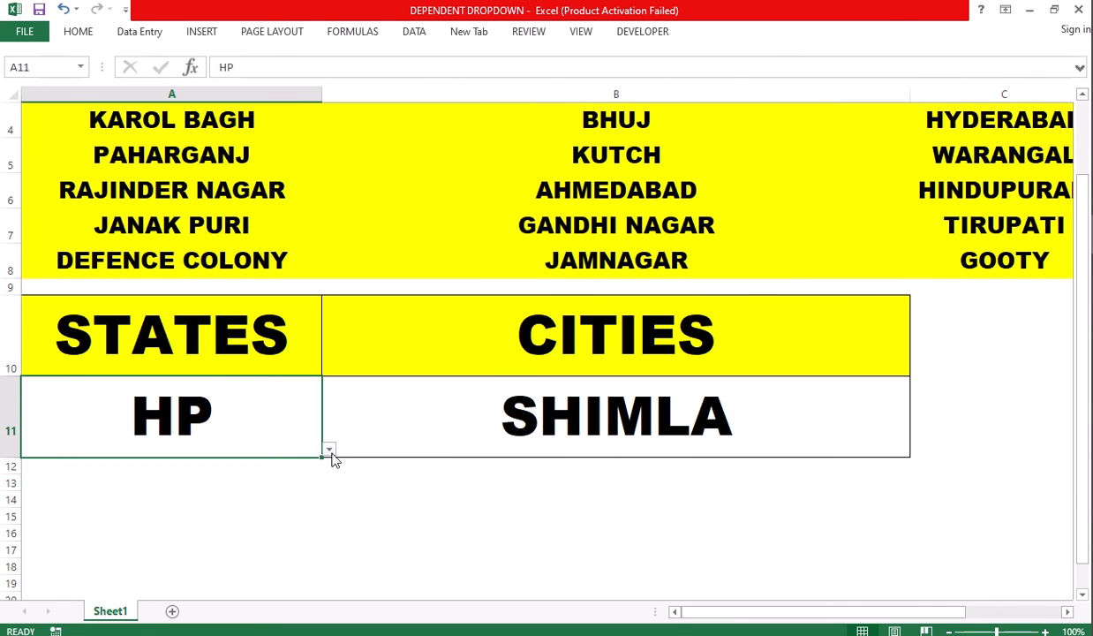
Step: Test further HP entries in the CITIES cell B11 by choosing KASOL and then KASAULI
left_click(329, 449)
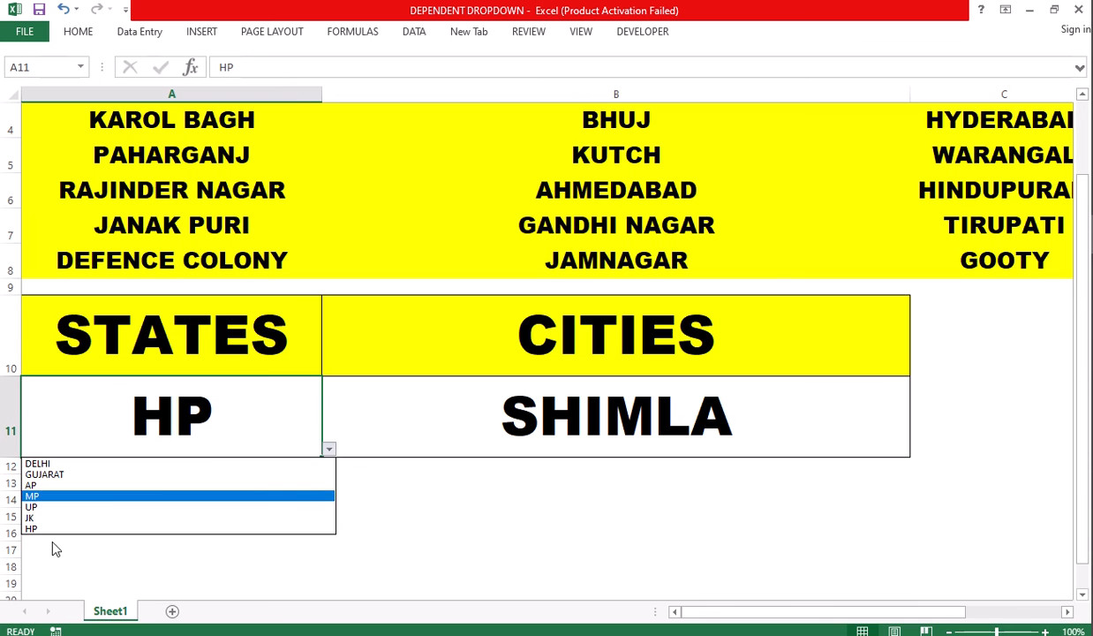
left_click(884, 423)
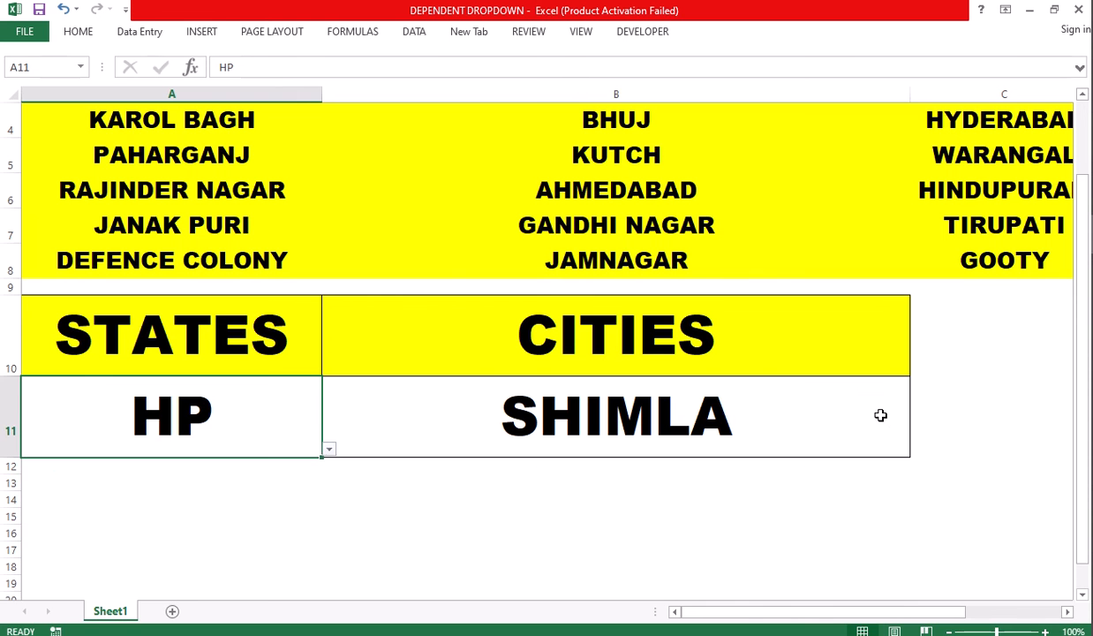
left_click(883, 413)
left_click(917, 449)
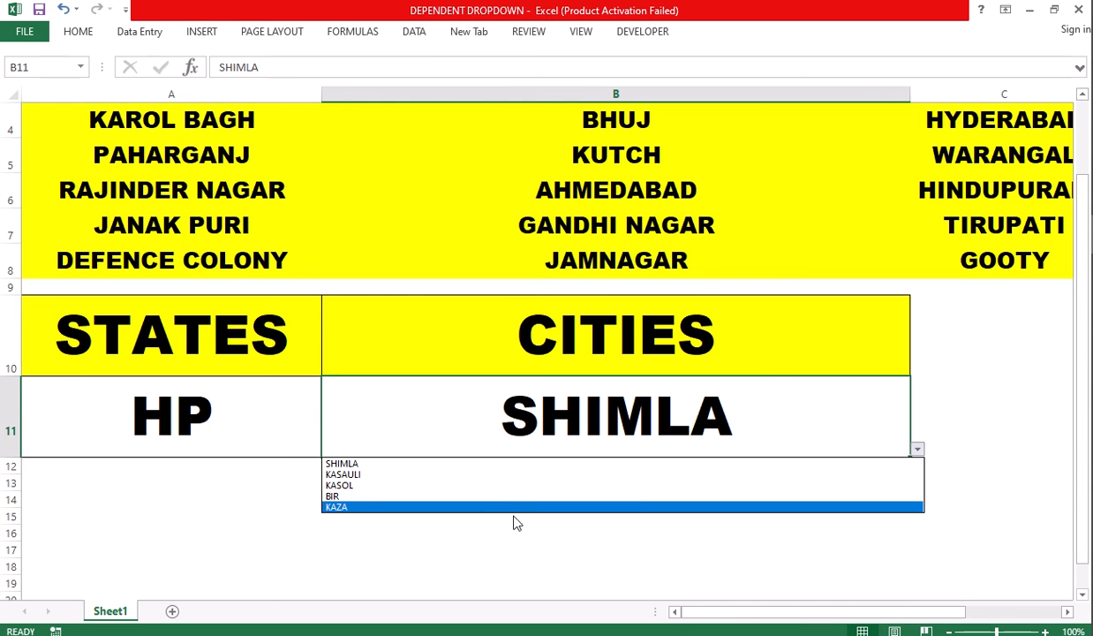
left_click(495, 486)
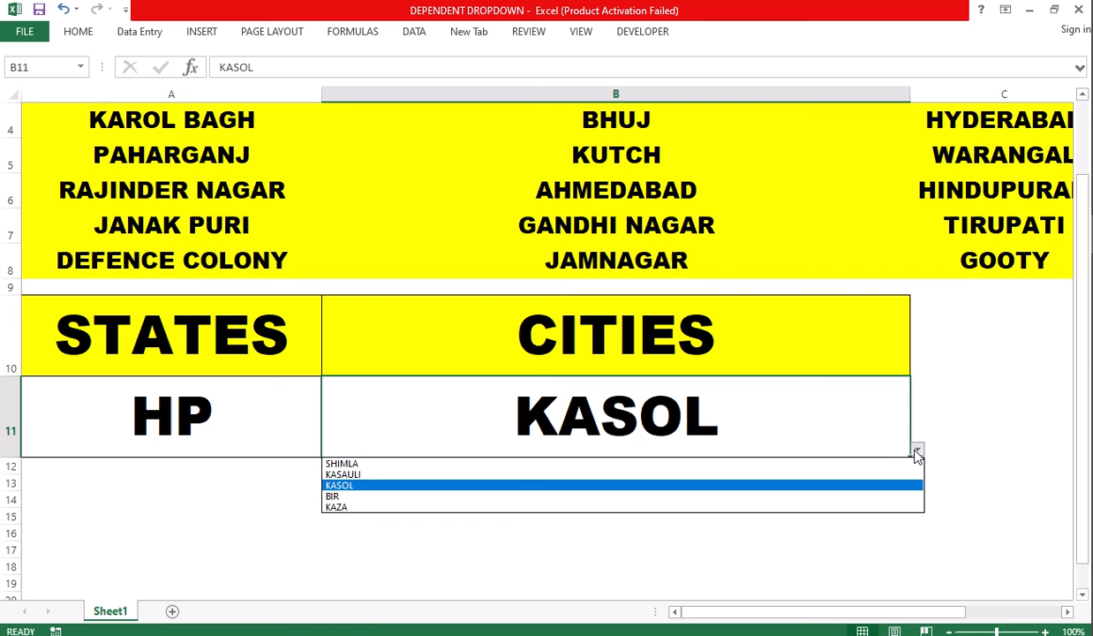
left_click(498, 474)
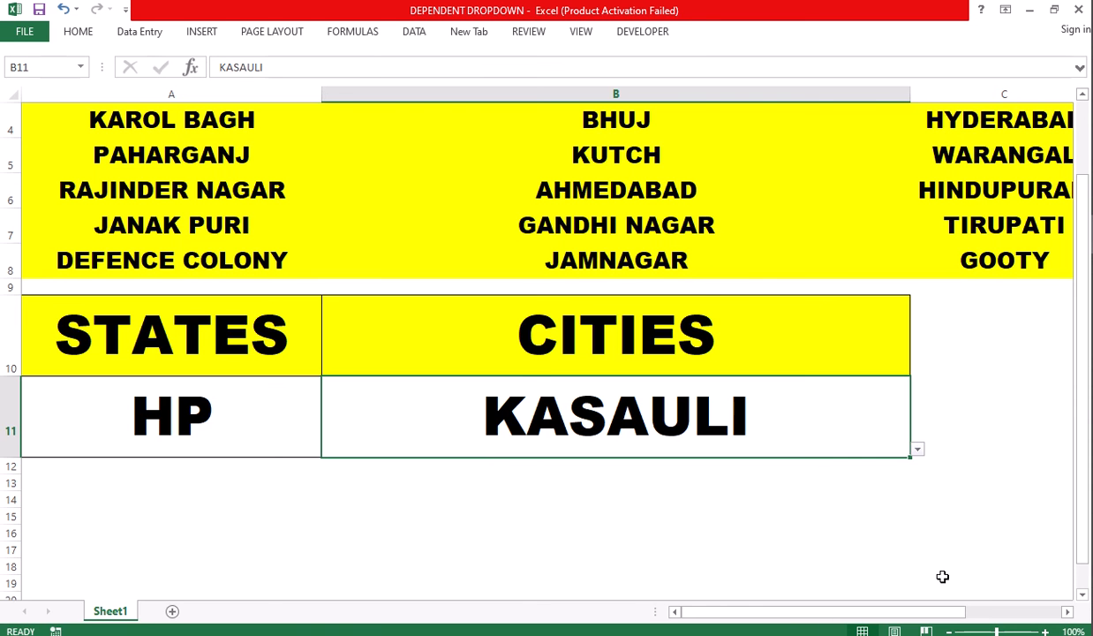
scroll(1056, 493, "up", 1)
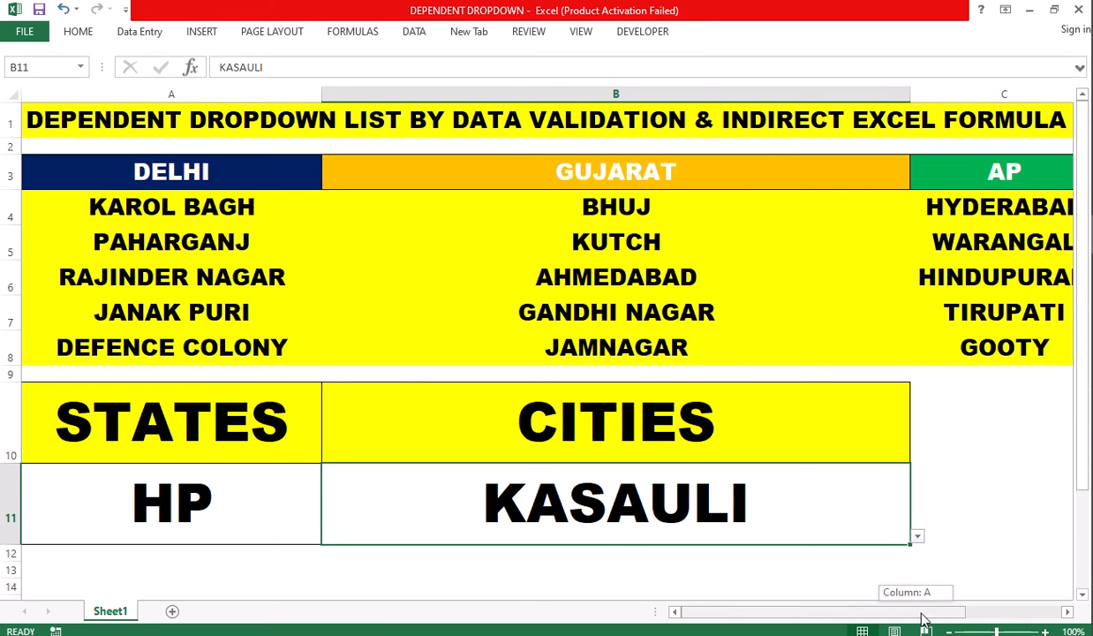